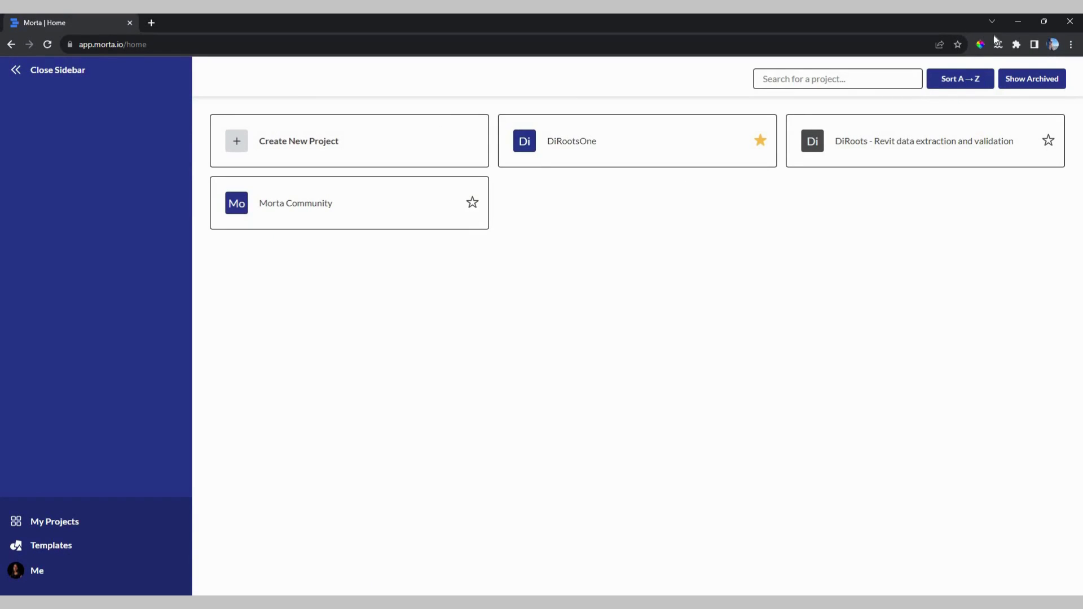
# Step: Switch from the Morta home page to the Revit model's 01 - Entry Level floor plan
pyautogui.click(1019, 23)
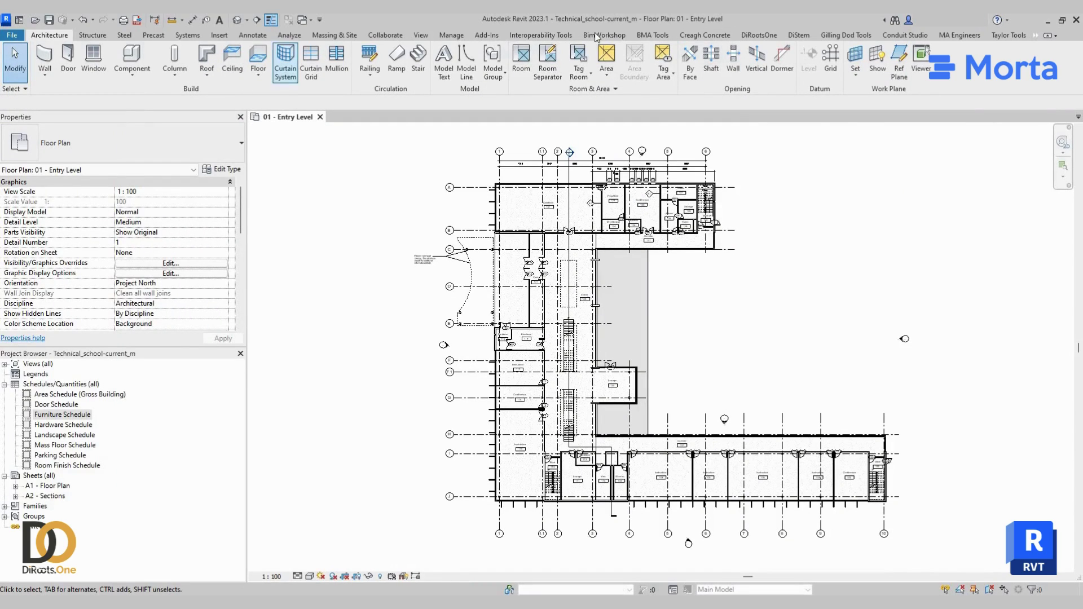
# Step: Launch SheetLink from the DiRootsOne tab and list the model's eight schedules on the Schedules tab
pyautogui.click(759, 37)
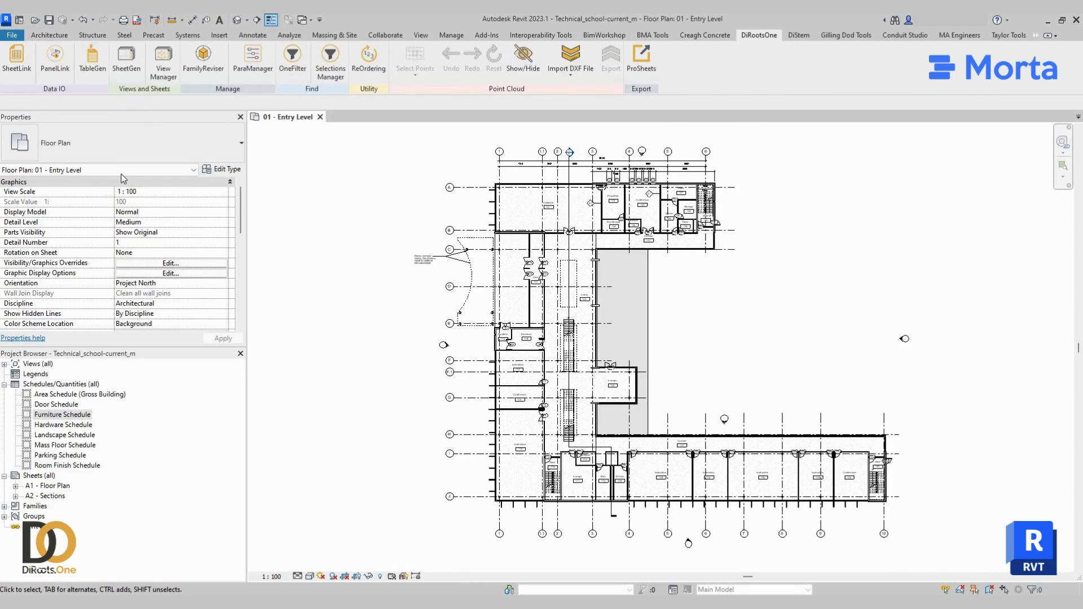
pyautogui.click(27, 75)
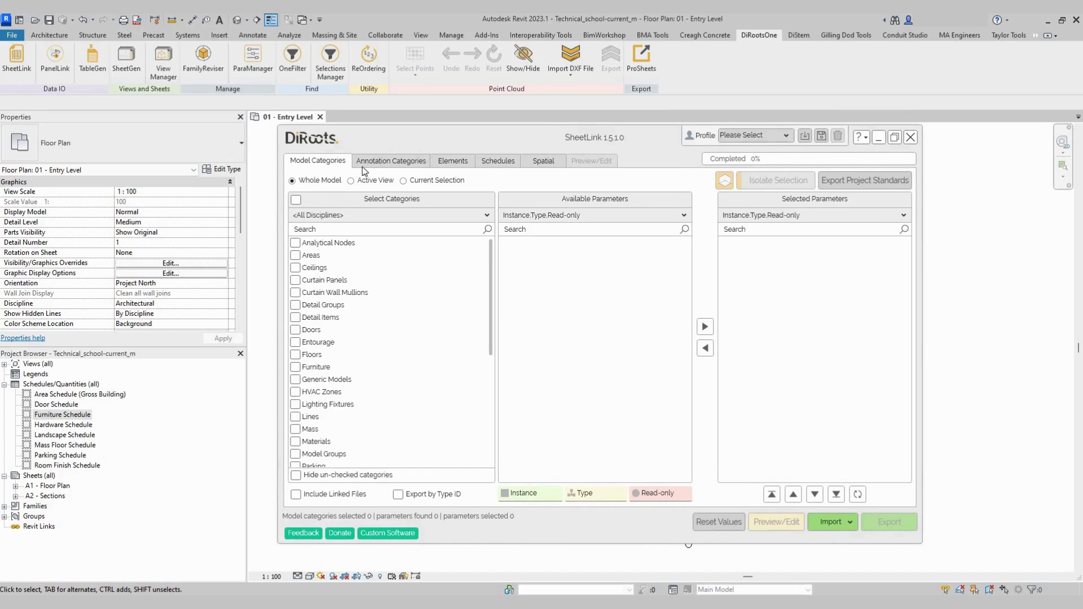
pyautogui.click(487, 164)
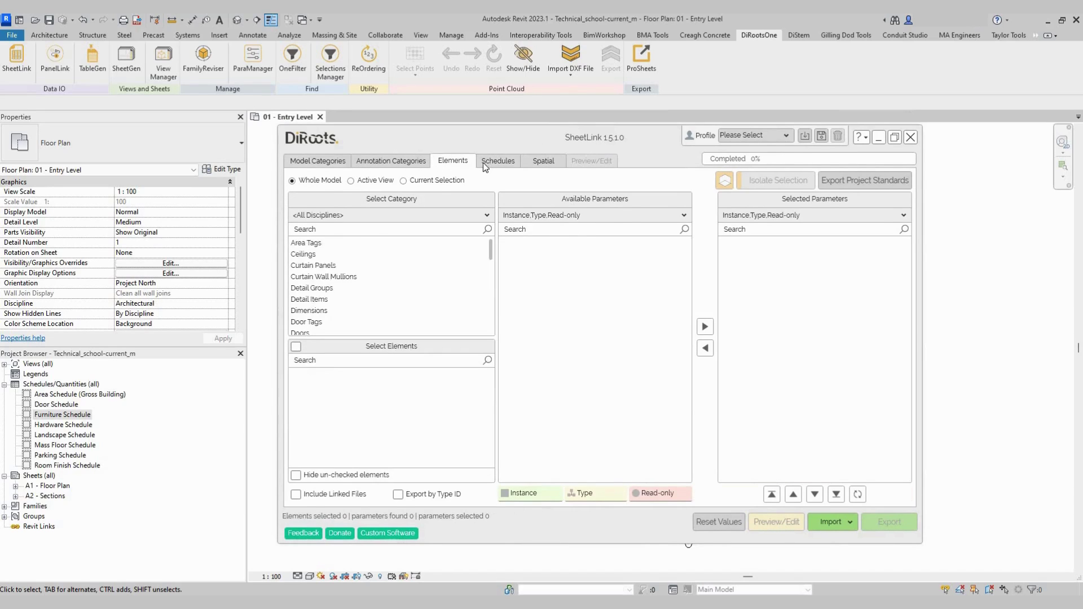
pyautogui.click(326, 279)
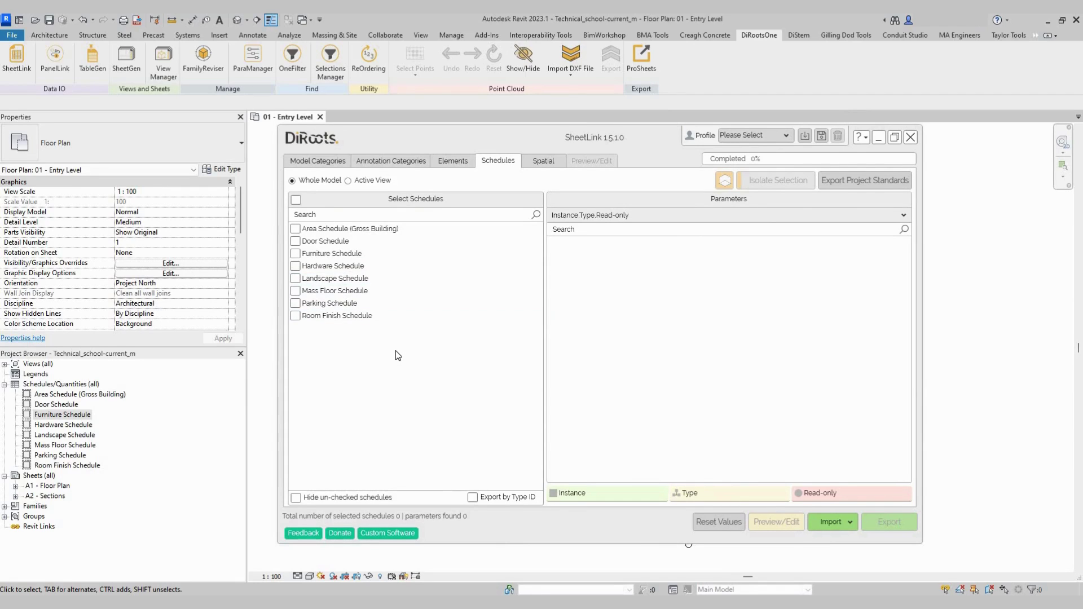
# Step: Select only the Furniture Schedule, check the parameter kind filter, and start the export
pyautogui.click(295, 253)
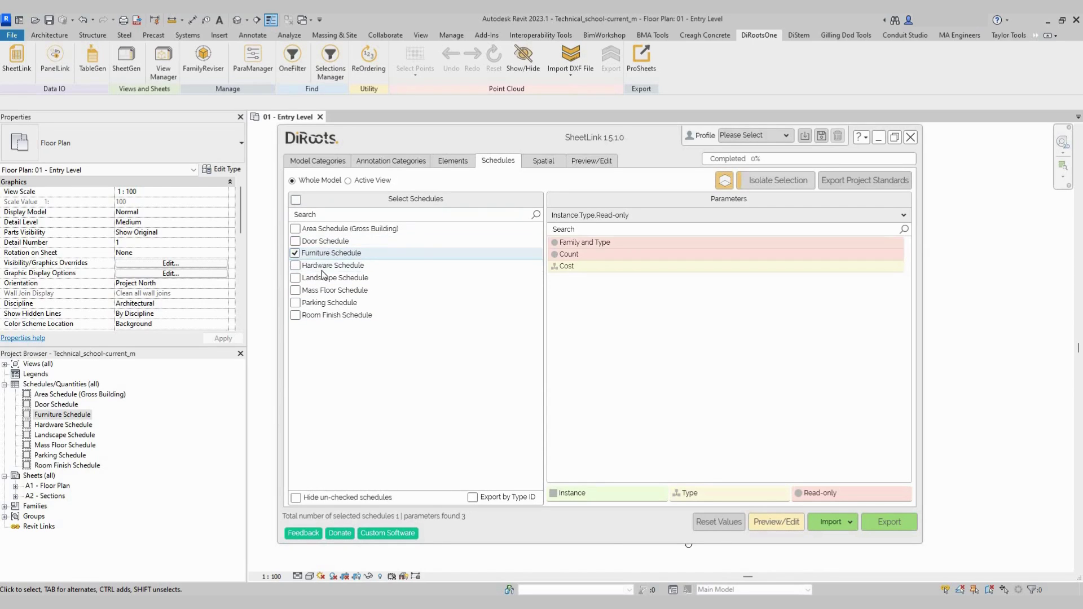
pyautogui.click(295, 314)
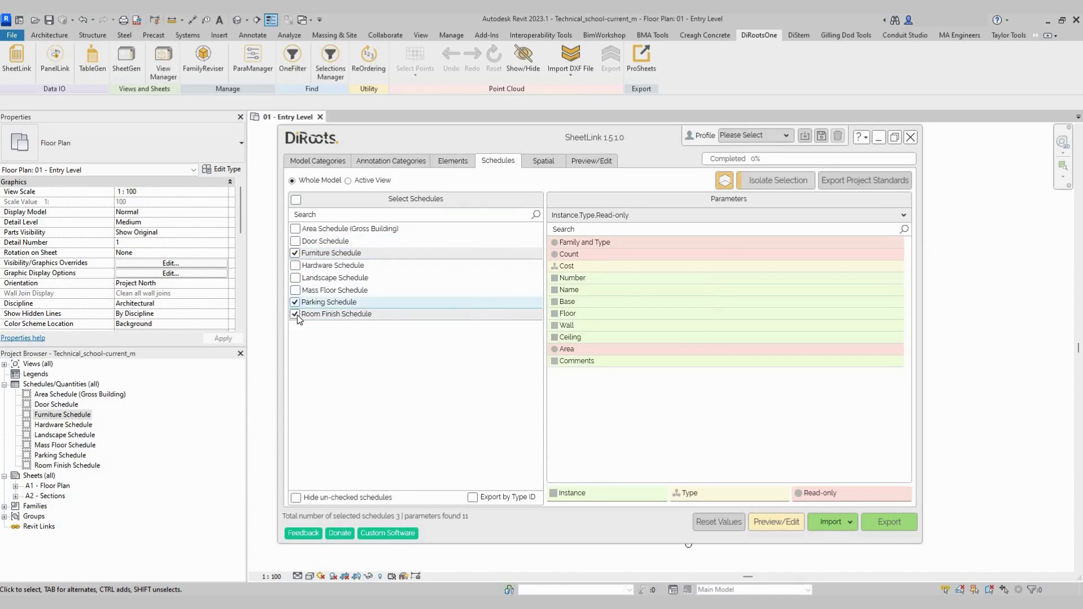
pyautogui.click(295, 315)
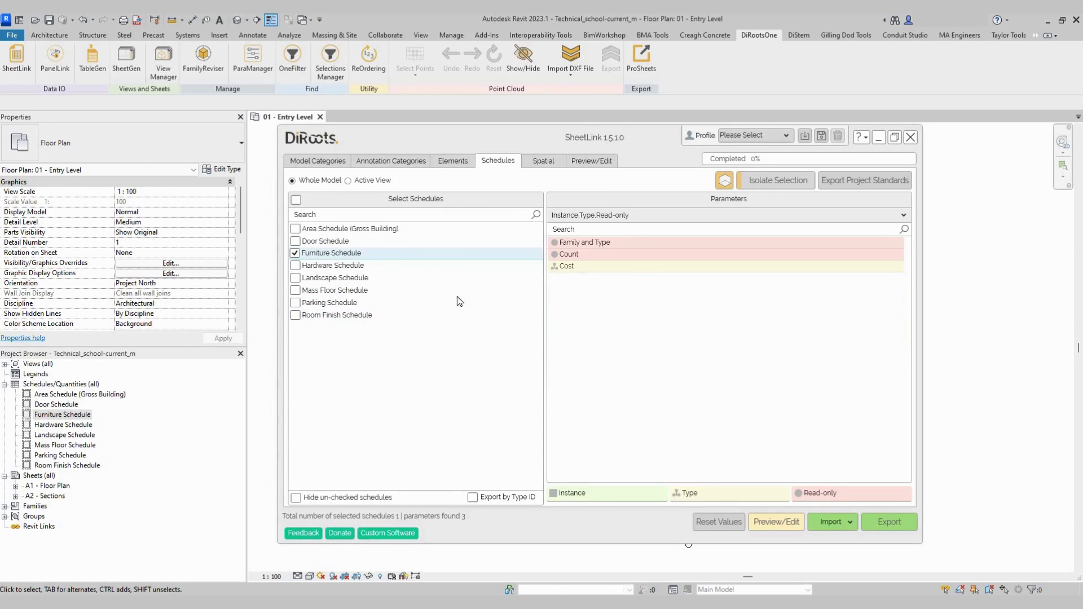
pyautogui.click(602, 216)
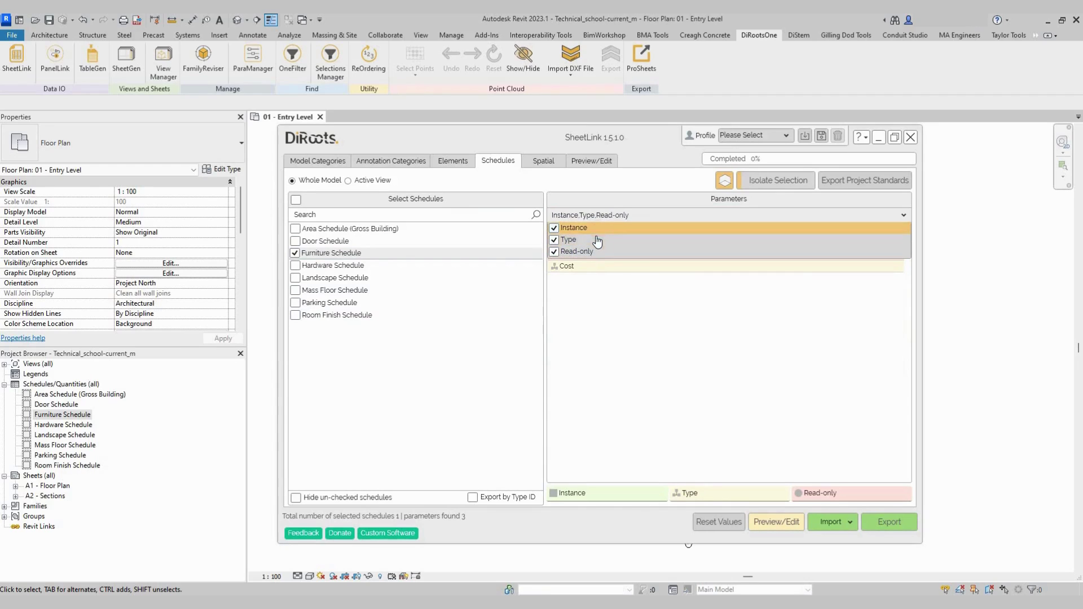
pyautogui.click(637, 217)
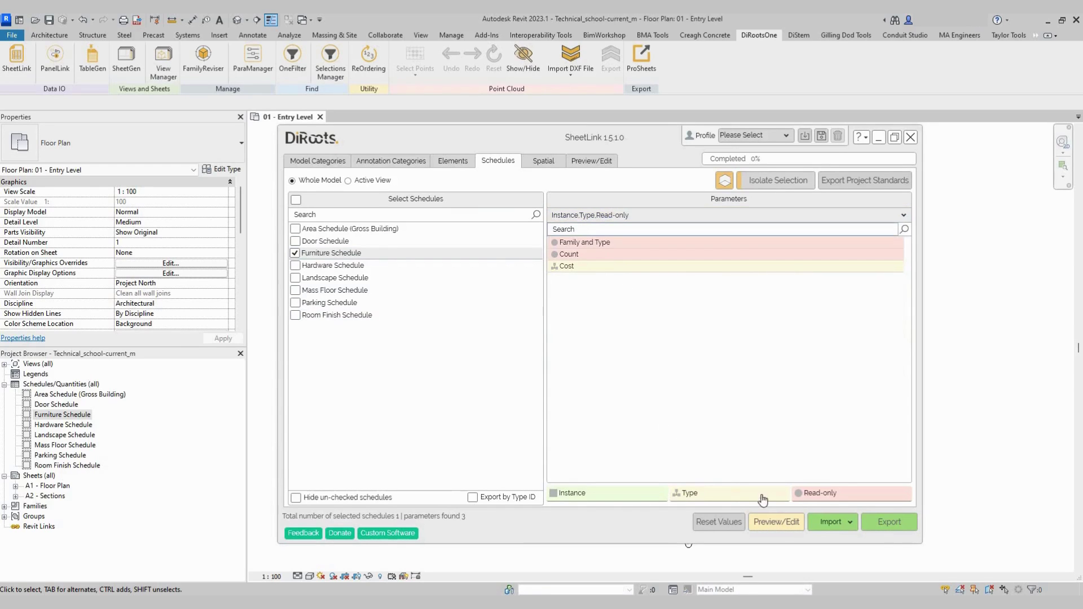
pyautogui.click(901, 524)
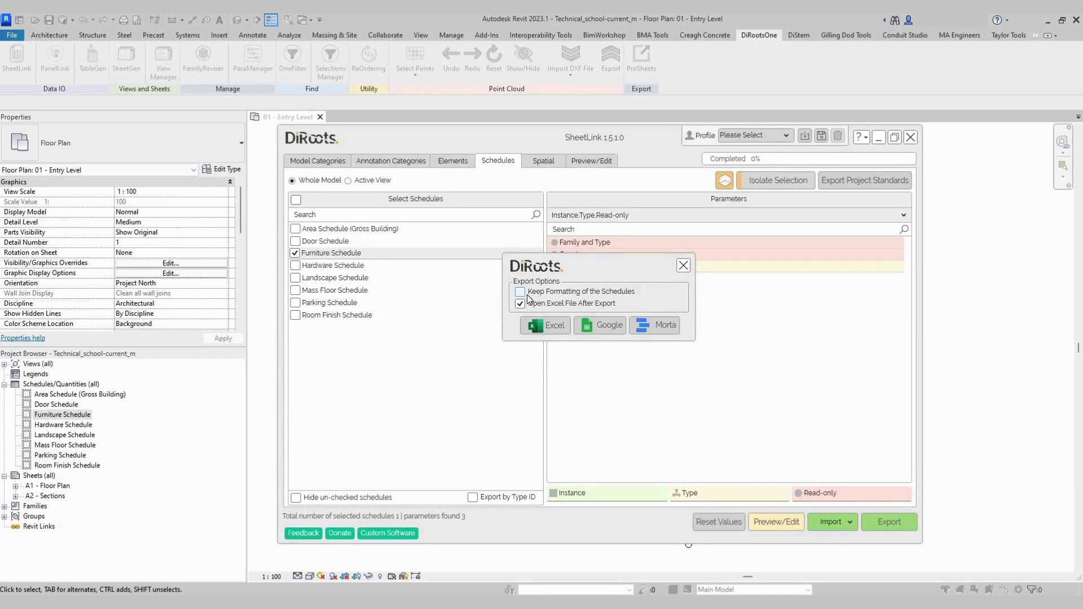
# Step: Open the Furniture Schedule view, choose Morta as the export destination, then return to Morta
pyautogui.click(683, 265)
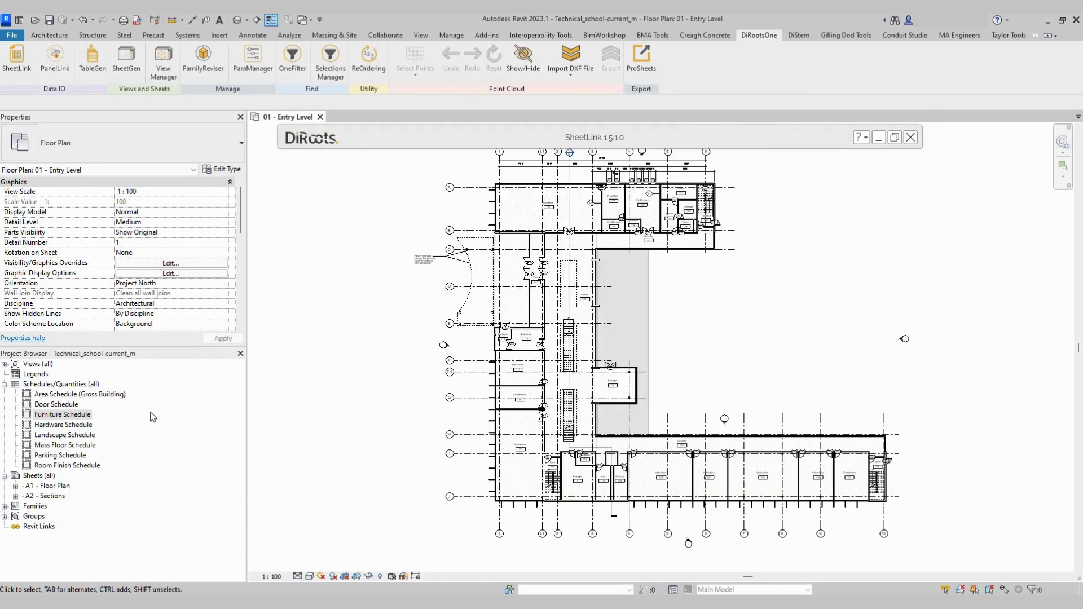
pyautogui.doubleClick(63, 415)
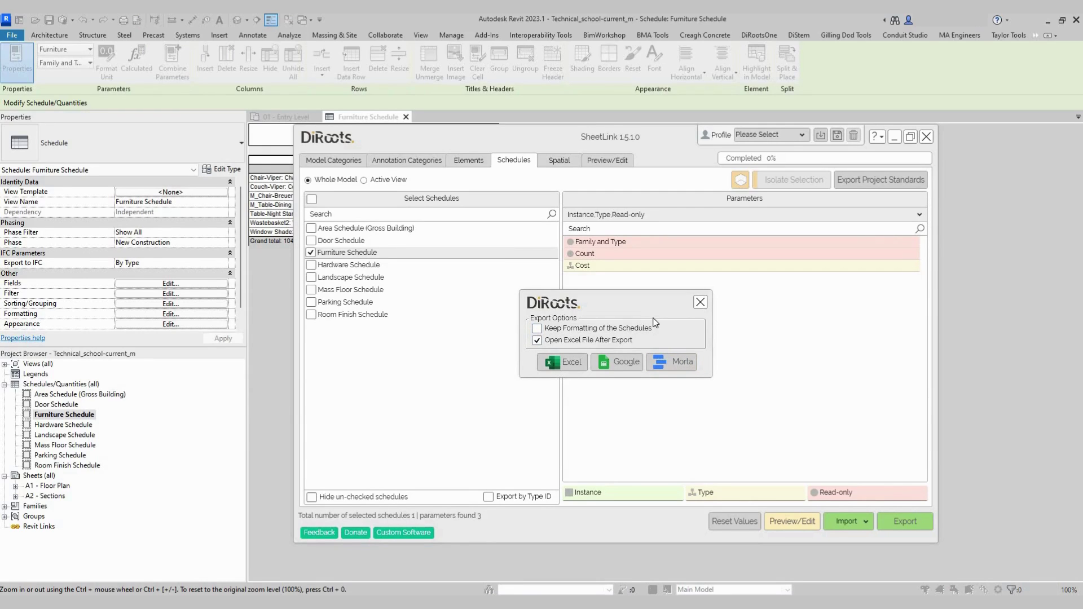
pyautogui.click(682, 366)
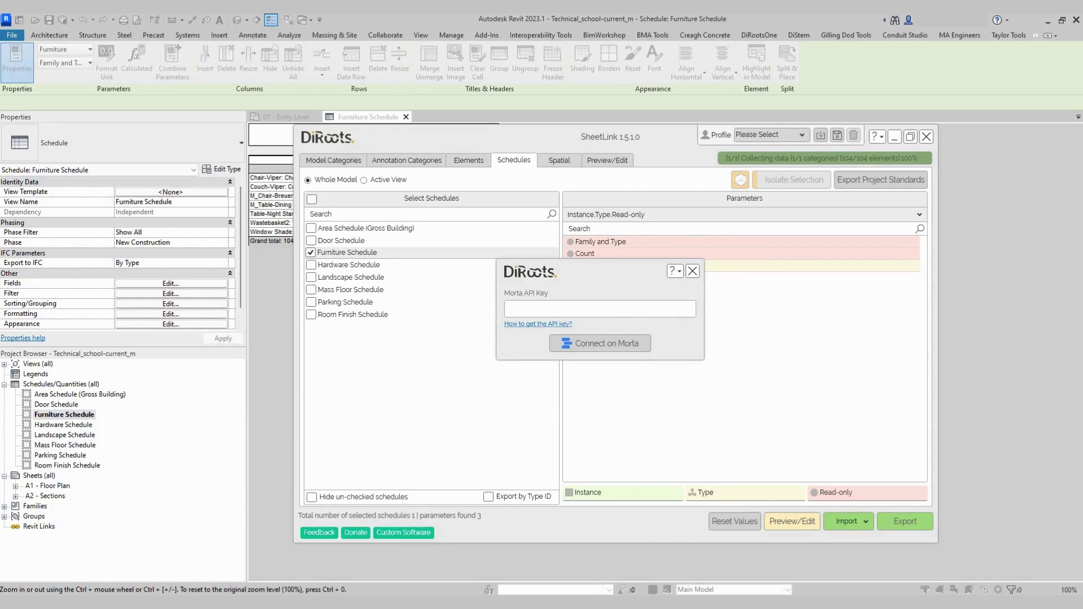
pyautogui.moveTo(703, 608)
pyautogui.click(703, 556)
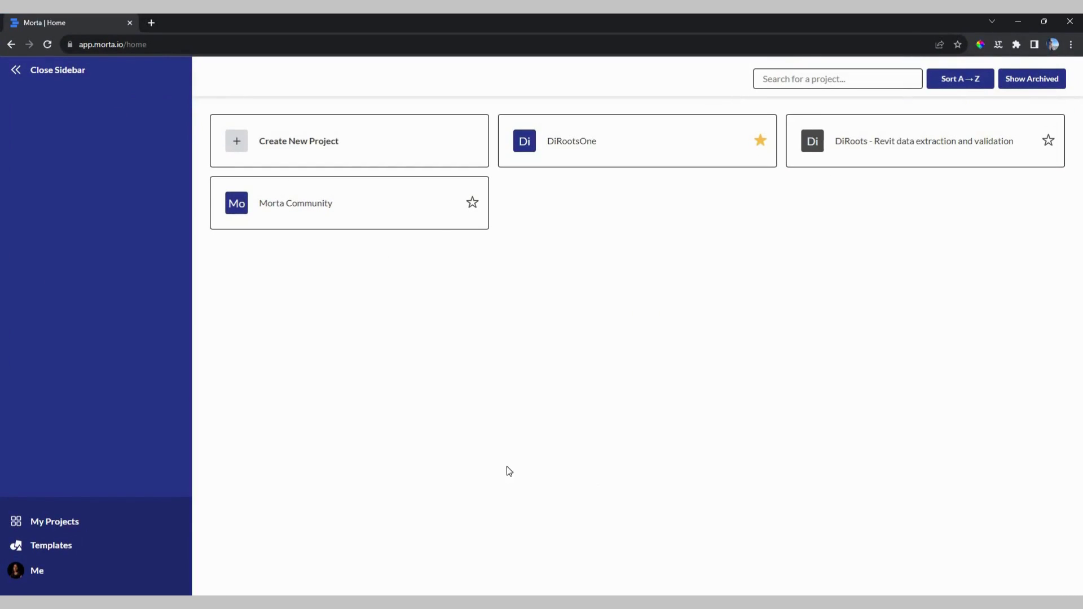
# Step: Generate and copy a new Morta API key under Me > Integrations, then return to Revit
pyautogui.click(37, 573)
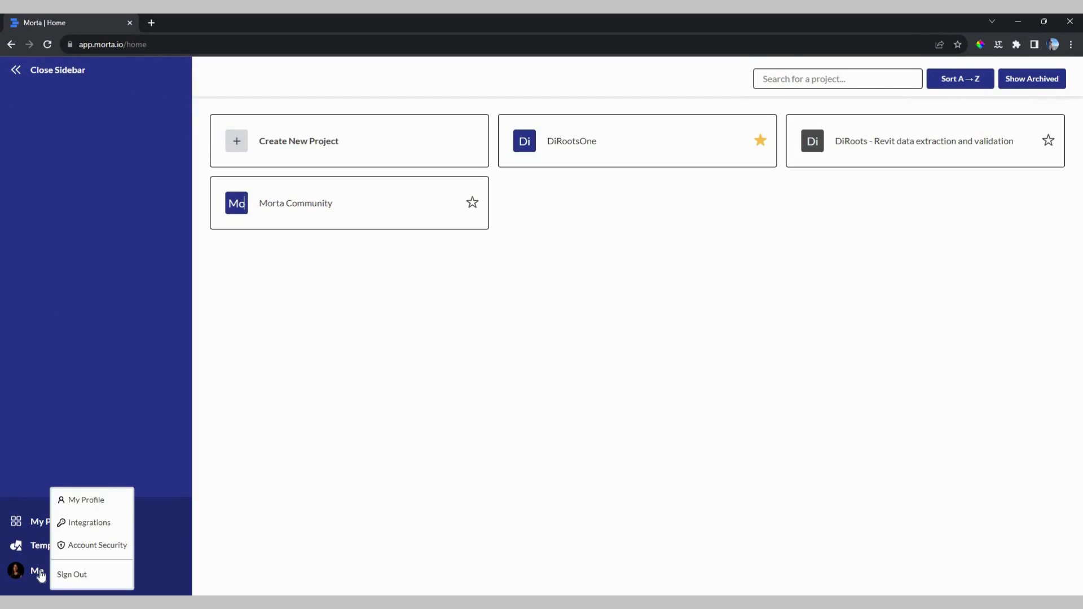
pyautogui.click(89, 523)
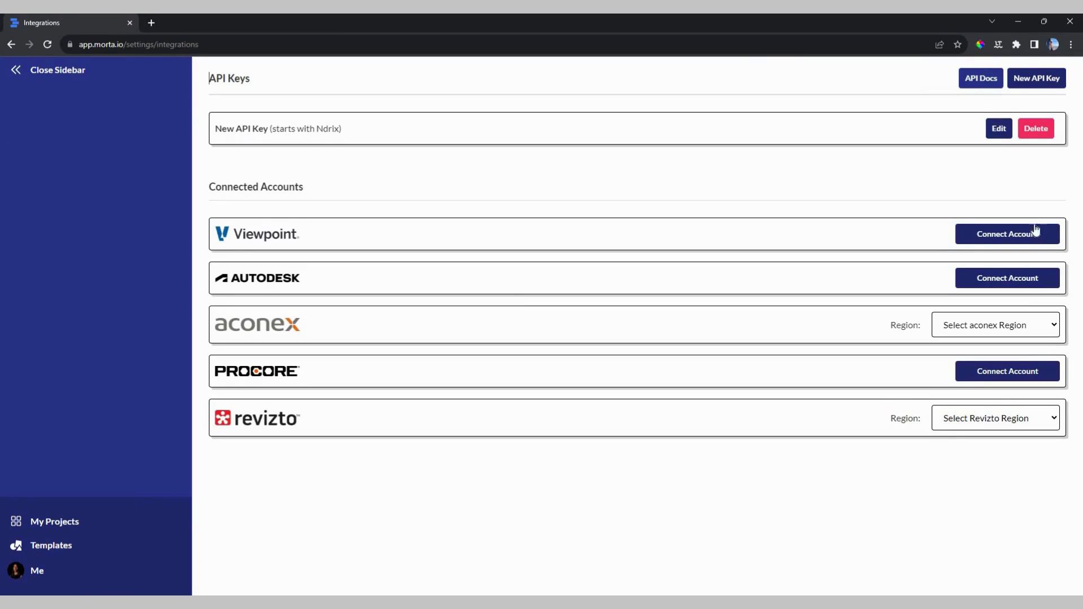
pyautogui.click(1029, 84)
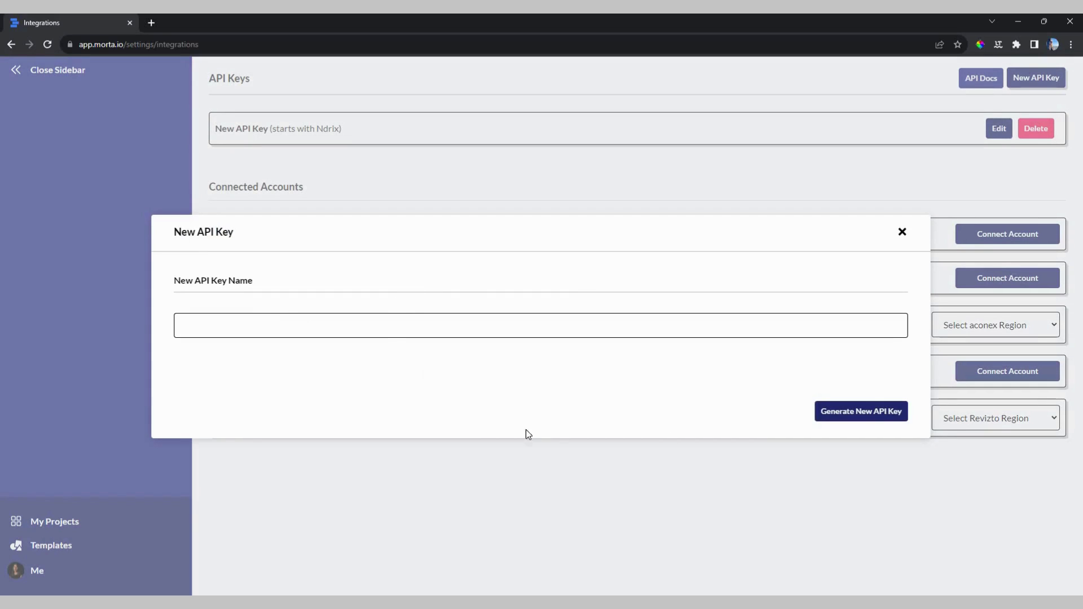
pyautogui.click(873, 414)
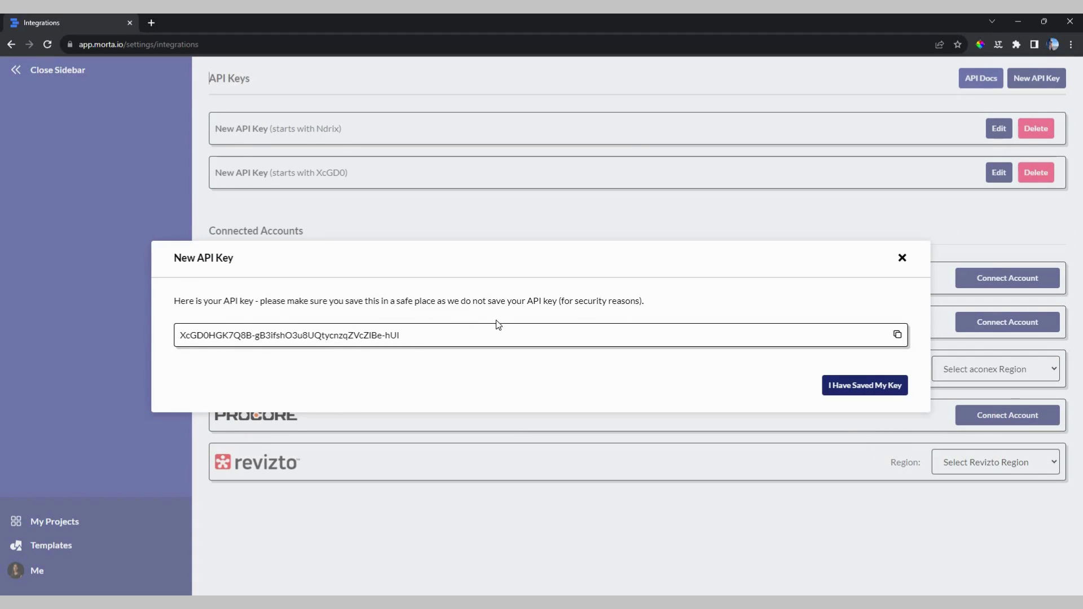
pyautogui.click(898, 335)
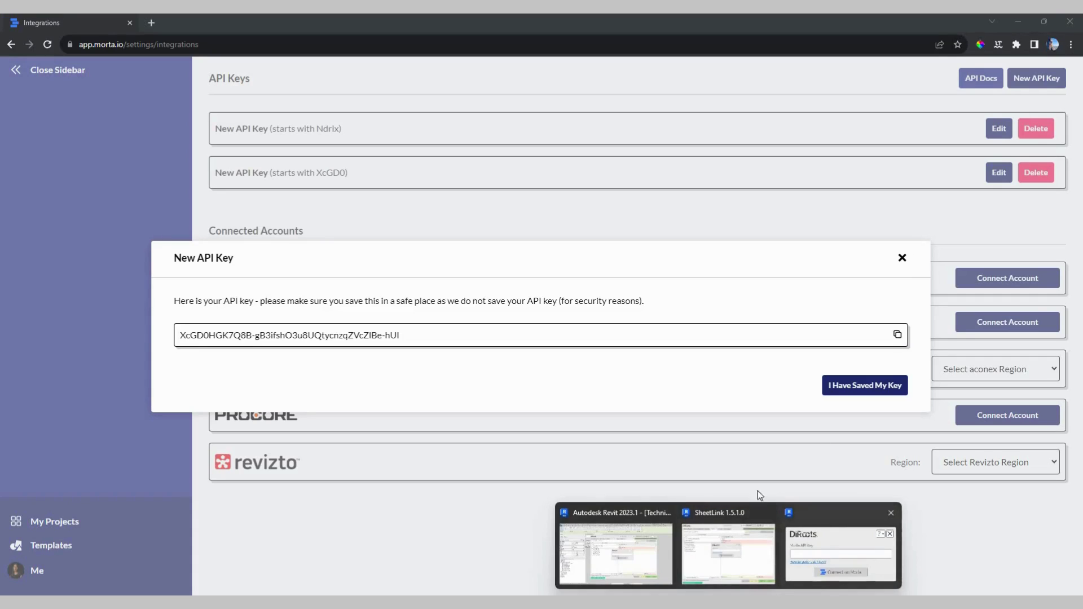
pyautogui.click(626, 556)
# Step: Paste the new API key into SheetLink and connect to Morta
pyautogui.click(542, 304)
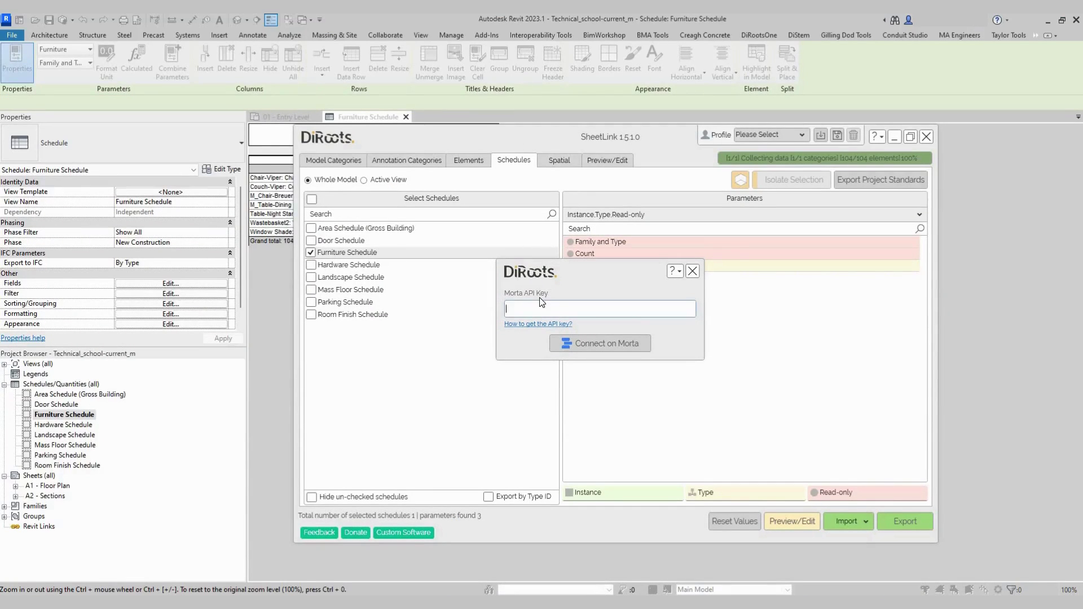
pyautogui.hotkey('ctrl', 'v')
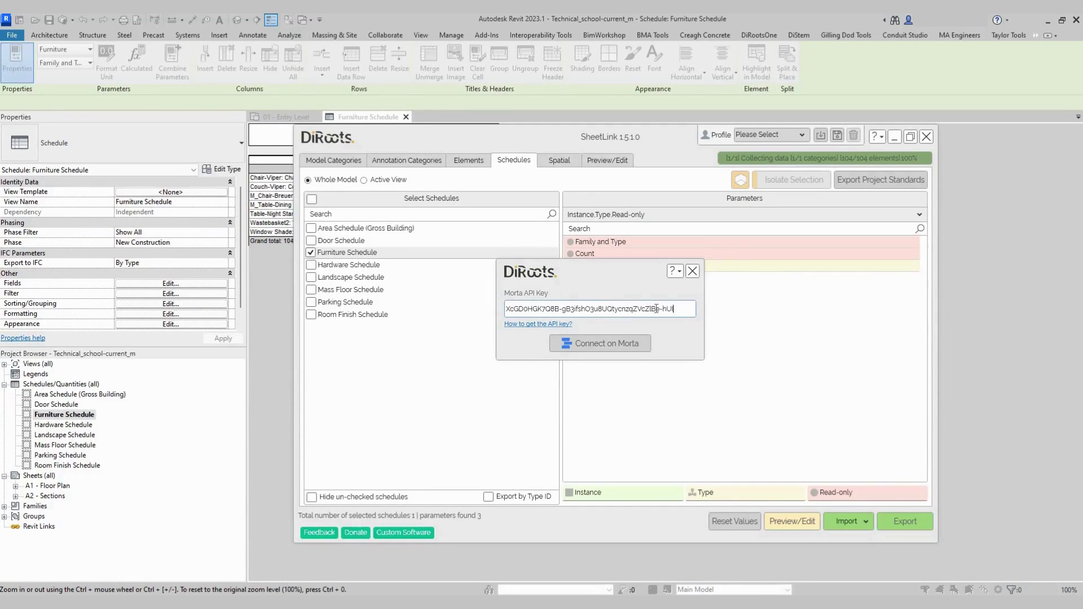
pyautogui.click(616, 346)
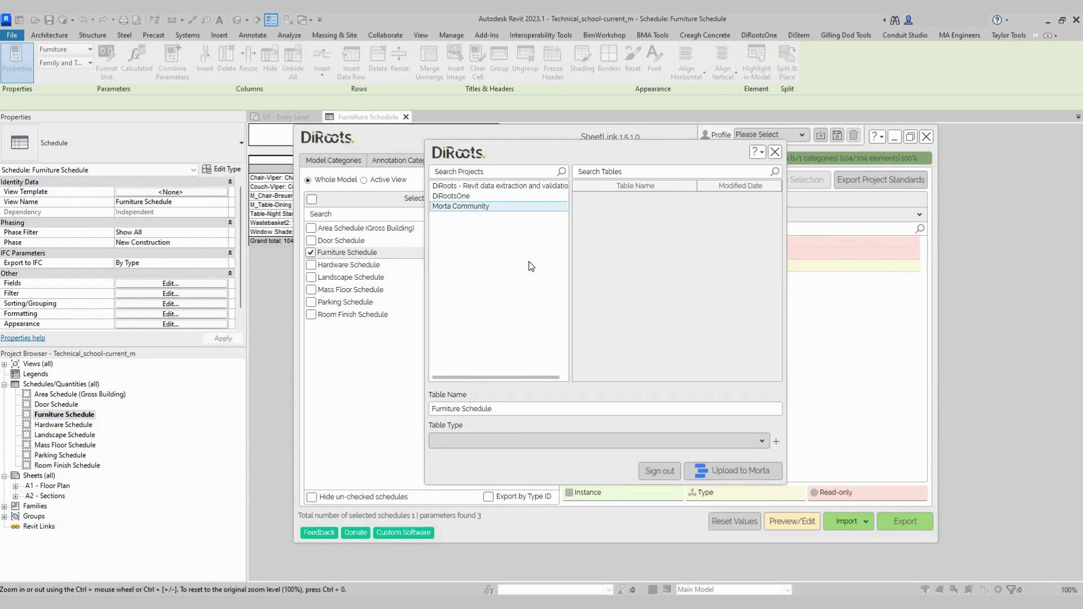
# Step: Choose the DiRoots - Revit data extraction and validation project as the upload target
pyautogui.moveTo(785, 484); pyautogui.dragTo(852, 505)
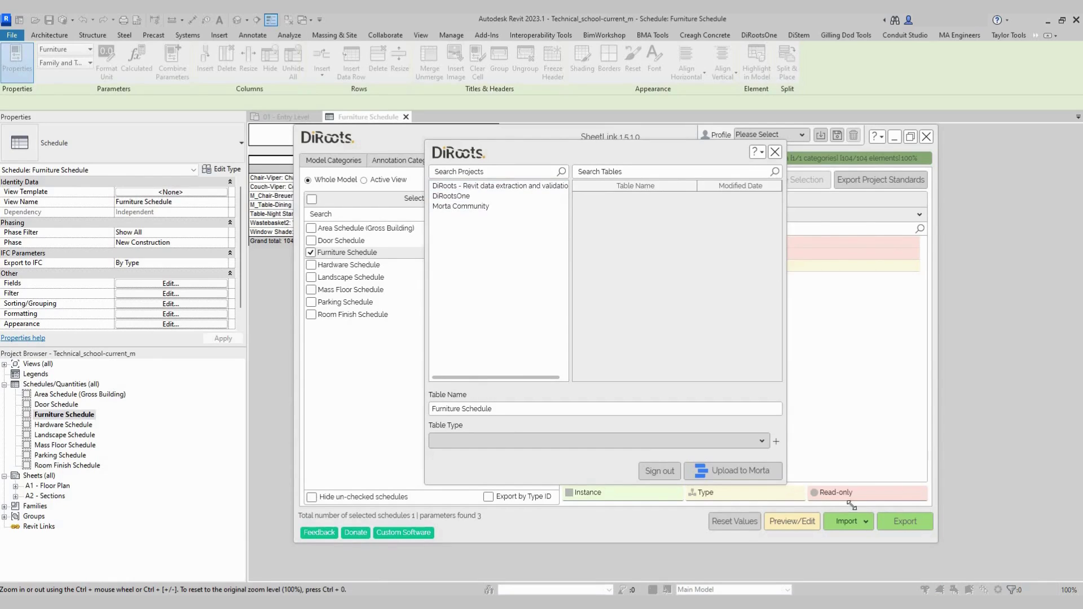
pyautogui.moveTo(536, 156); pyautogui.dragTo(522, 155)
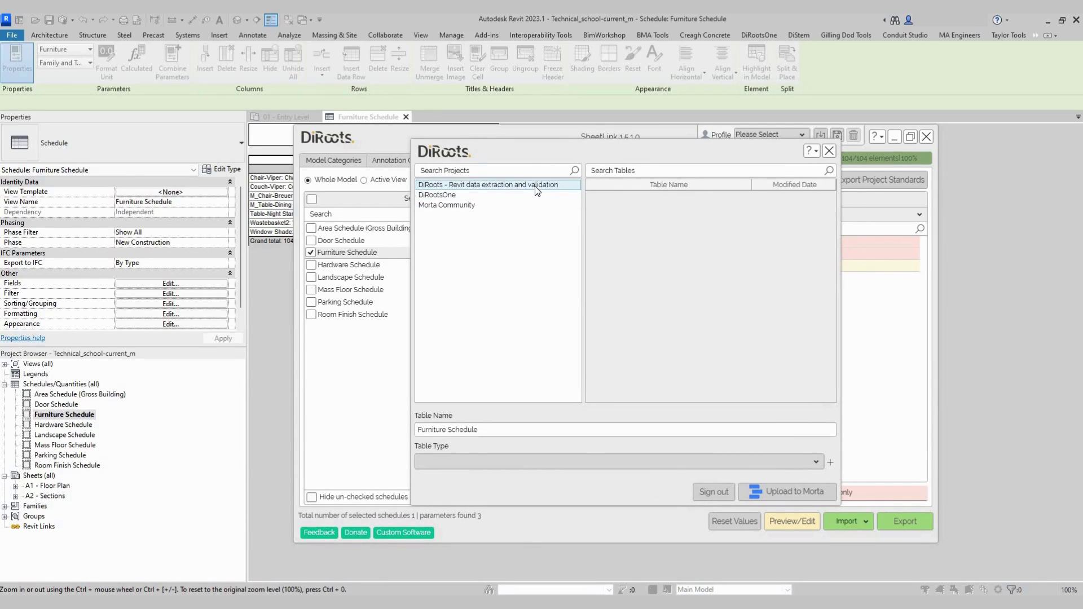
pyautogui.click(536, 186)
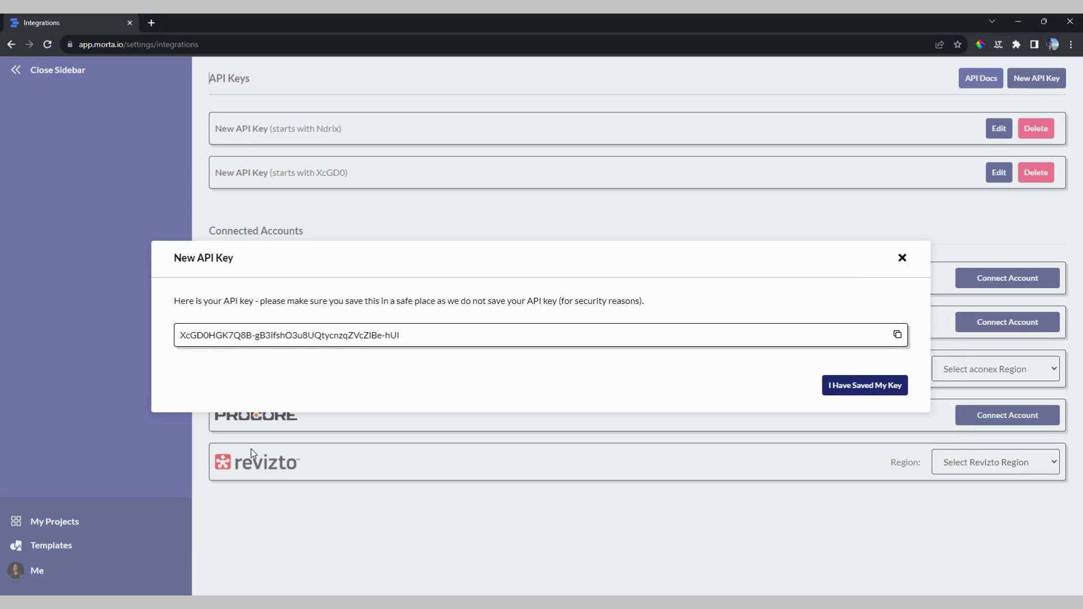
pyautogui.click(61, 535)
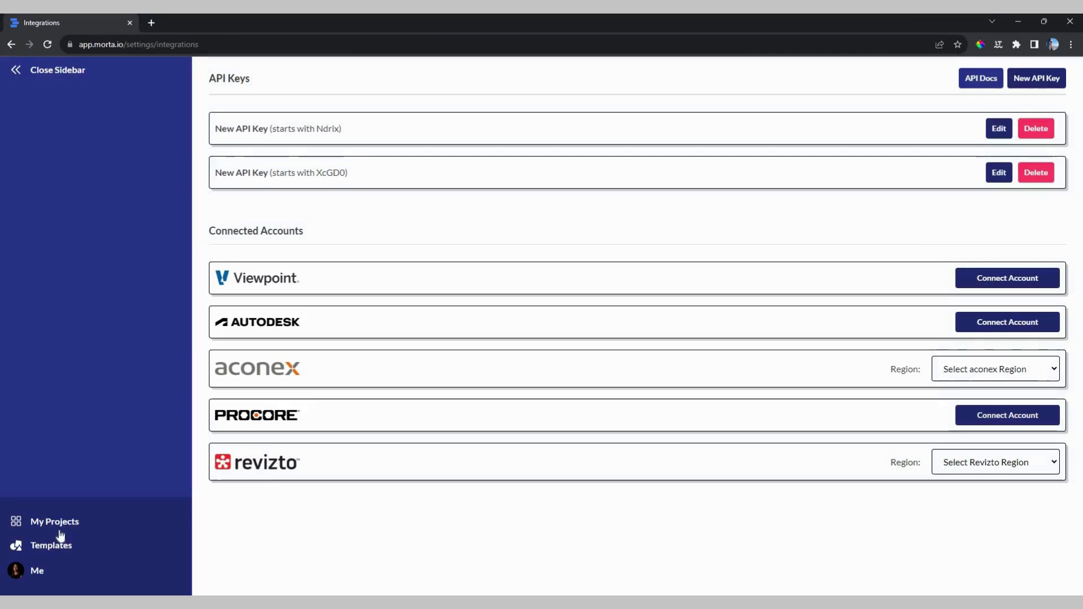
pyautogui.click(96, 518)
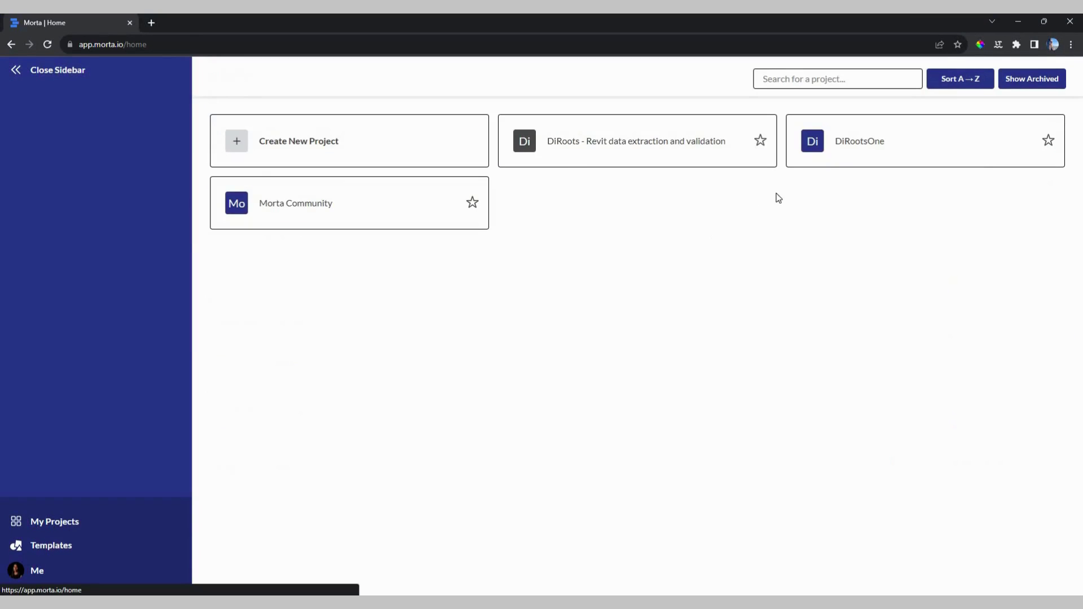
pyautogui.click(592, 145)
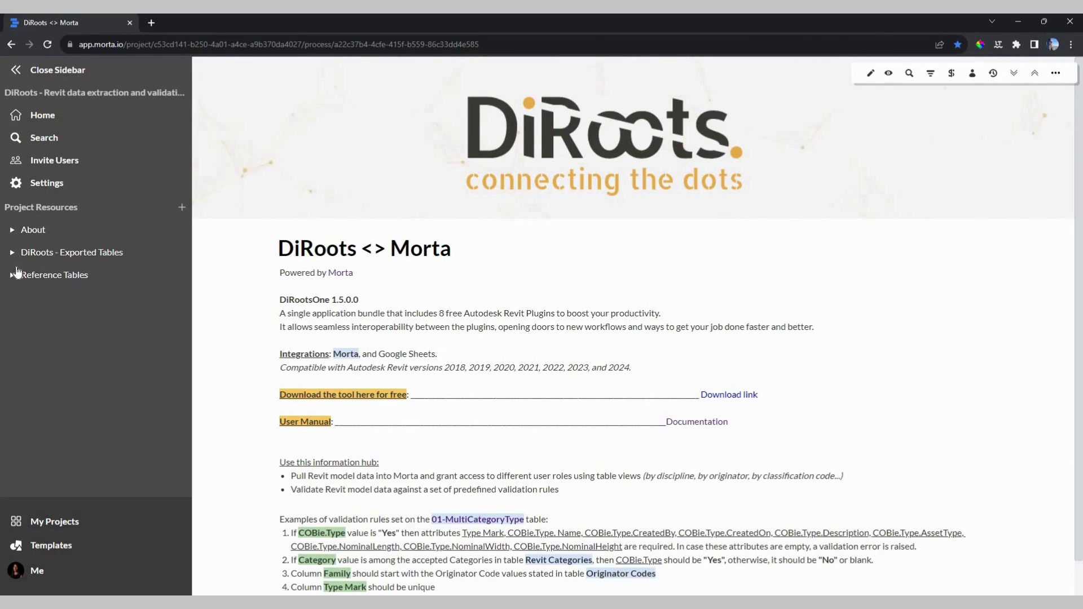
pyautogui.click(15, 257)
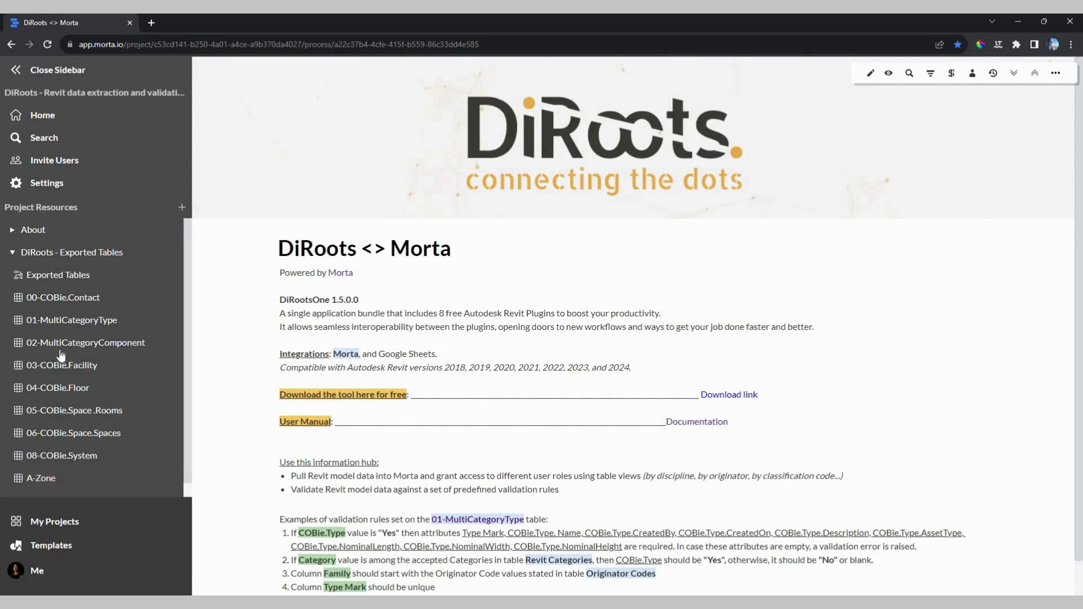
pyautogui.scroll(-1, 75, 437)
pyautogui.scroll(1, 88, 311)
# Step: Upload the schedule to Morta as table 'Furniture' with table type DiRoots - Exported Tables
pyautogui.click(831, 563)
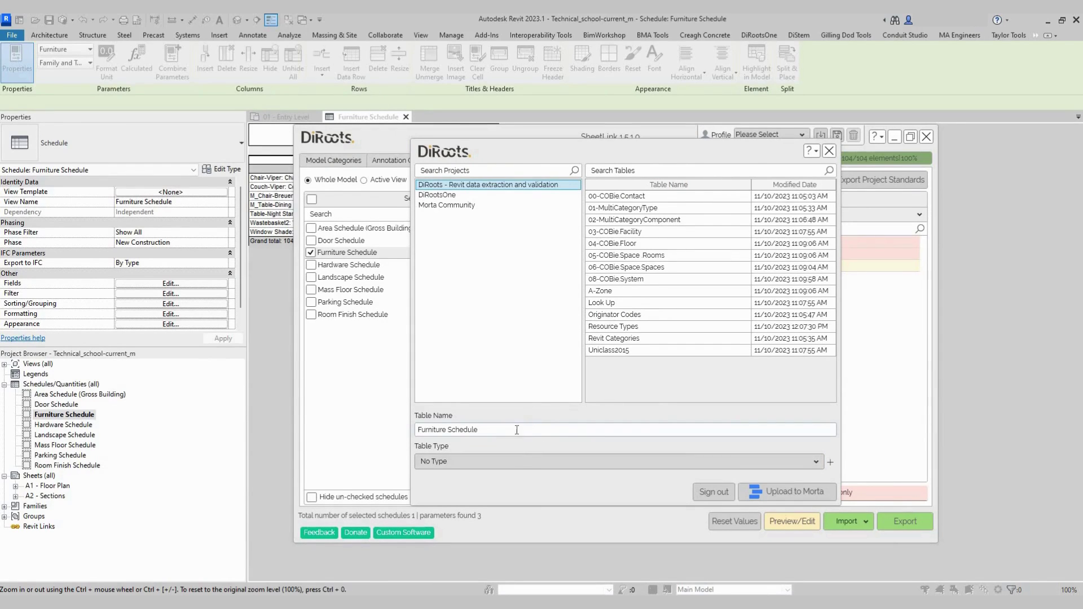
pyautogui.click(448, 434)
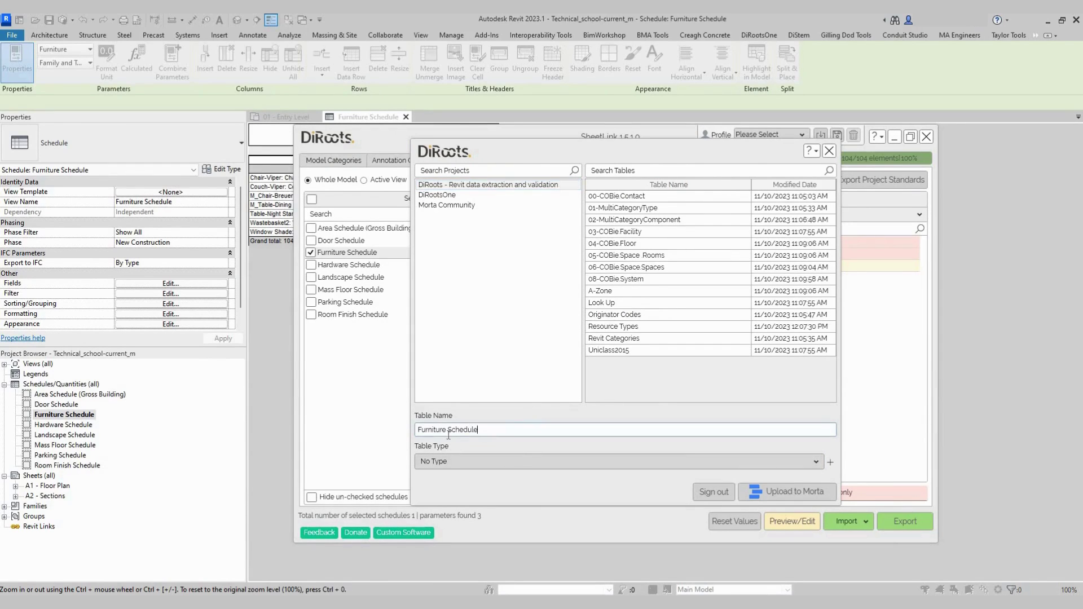
pyautogui.doubleClick(491, 430)
pyautogui.press('BackSpace')
pyautogui.click(460, 460)
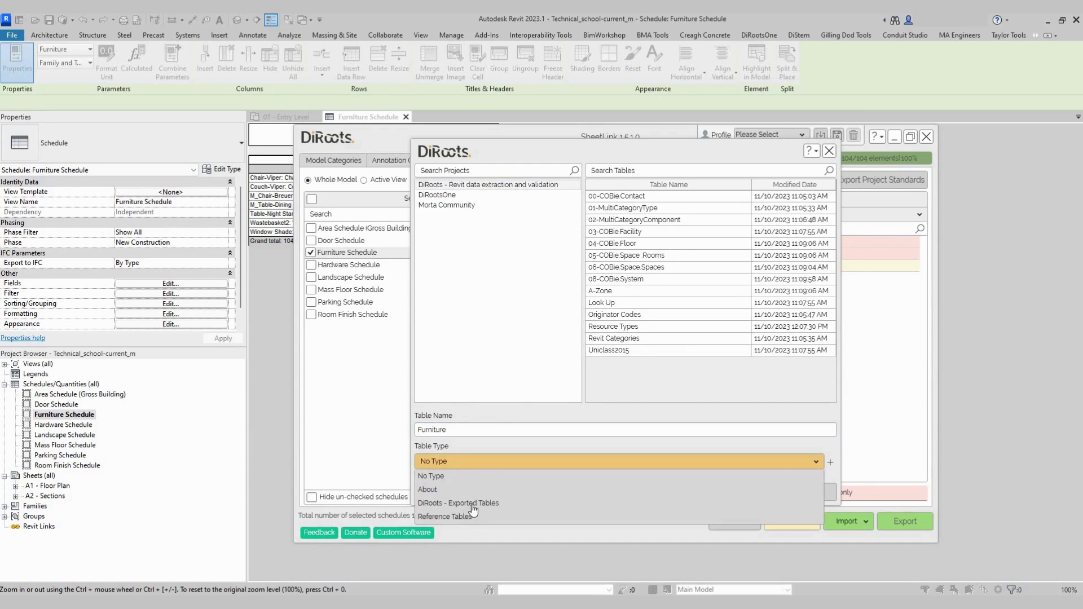
pyautogui.click(462, 502)
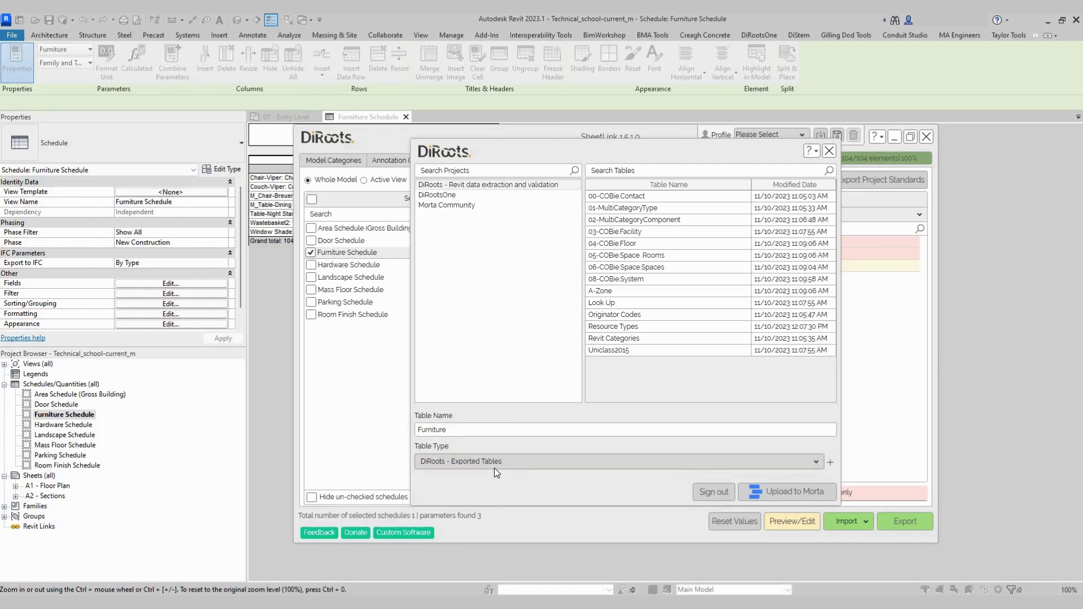
pyautogui.click(796, 493)
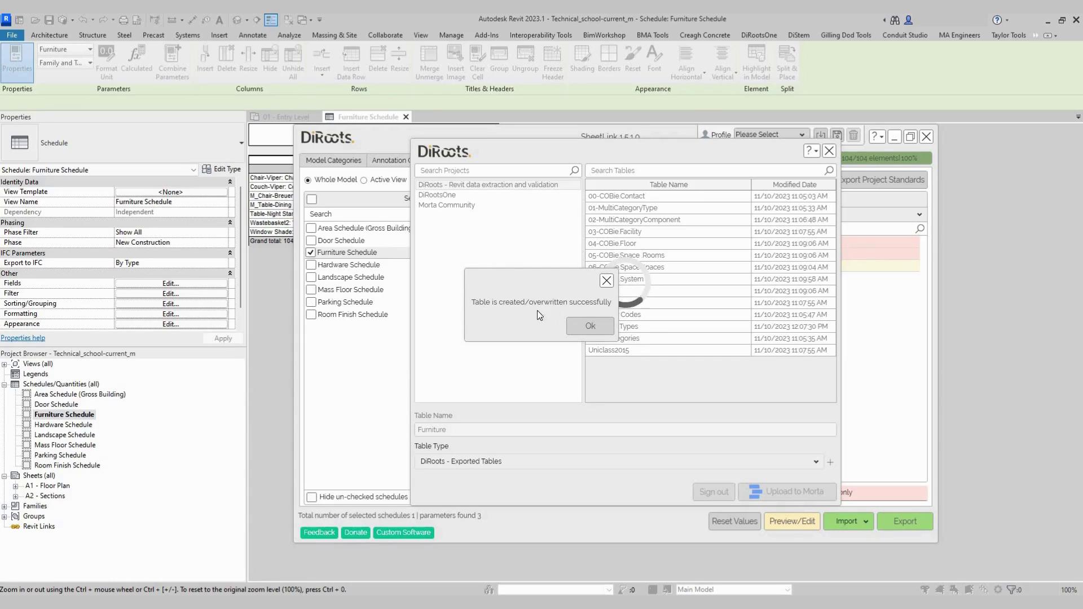
pyautogui.click(587, 327)
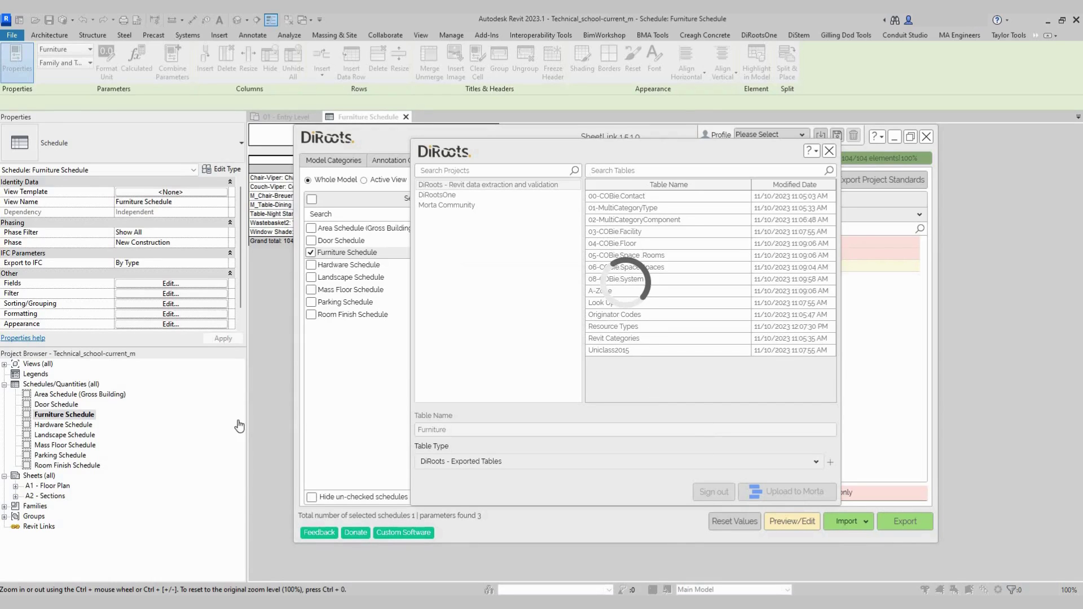
# Step: Reload Morta and open the 104-row Furniture table under DiRoots - Exported Tables
pyautogui.moveTo(728, 608)
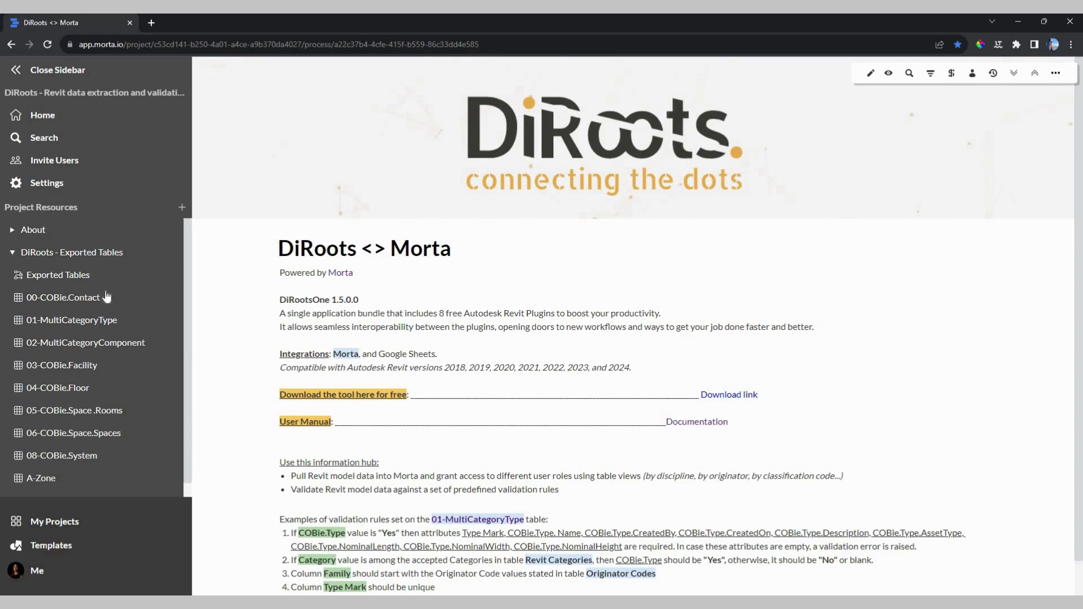
pyautogui.click(48, 46)
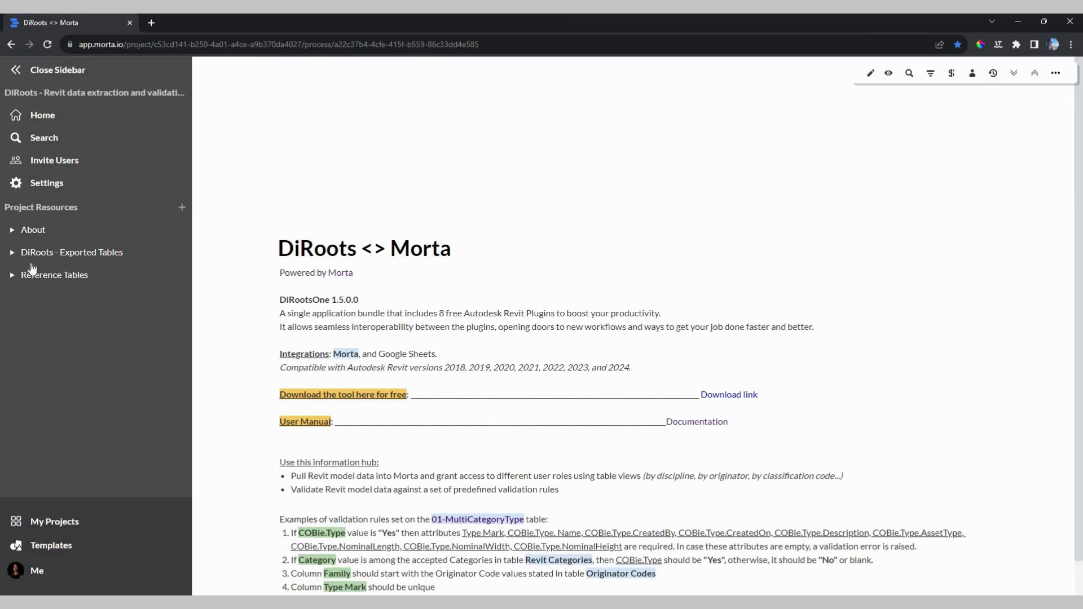
pyautogui.click(14, 254)
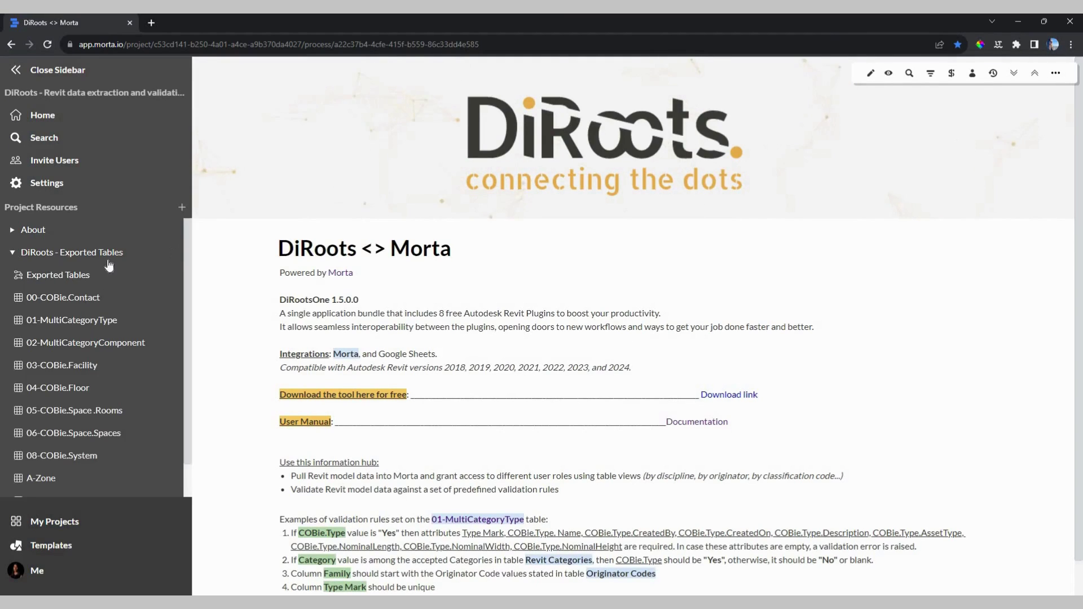
pyautogui.scroll(-1, 56, 440)
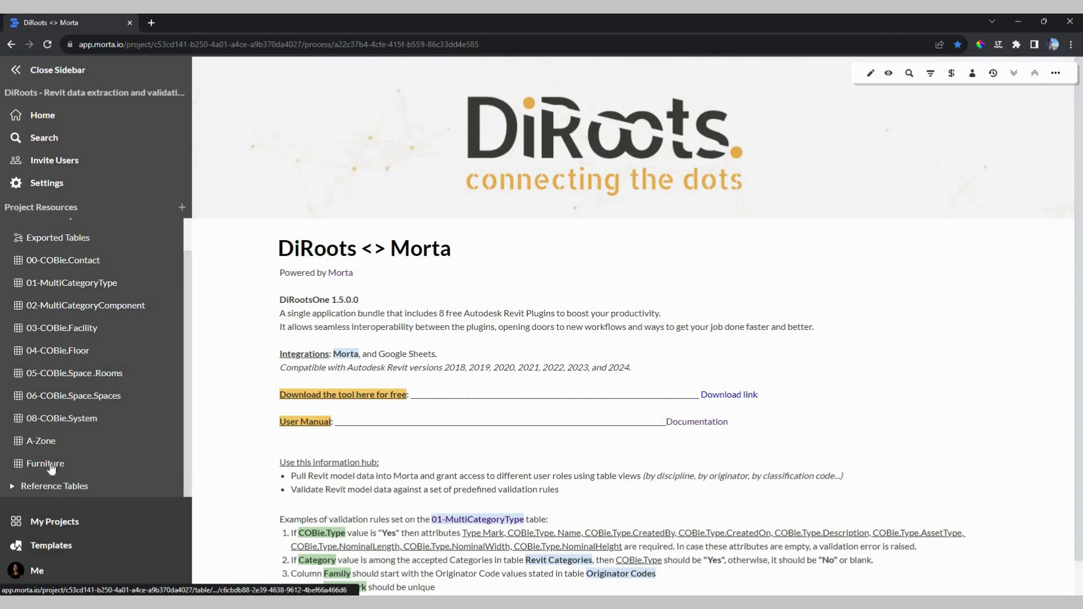
pyautogui.click(45, 468)
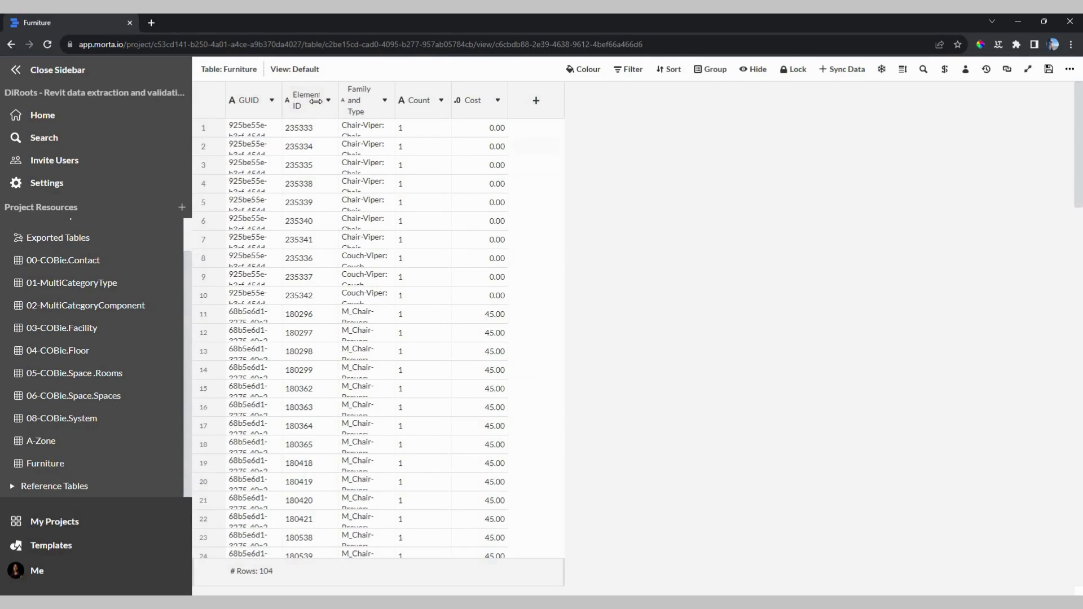
# Step: Widen the GUID and Count columns of the Furniture table
pyautogui.moveTo(283, 100); pyautogui.dragTo(395, 100)
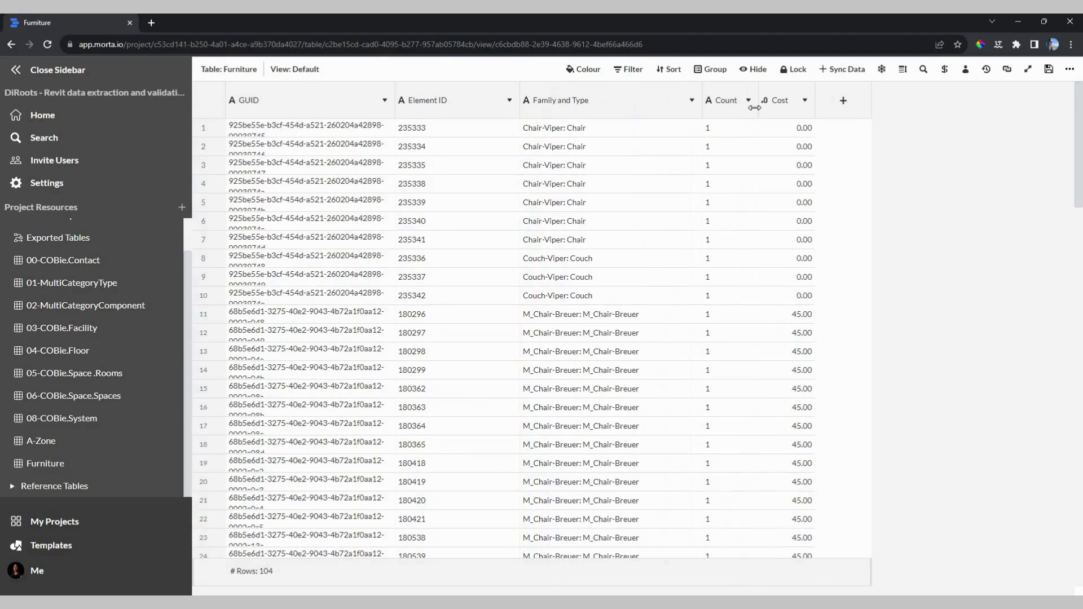
pyautogui.moveTo(755, 107); pyautogui.dragTo(811, 105)
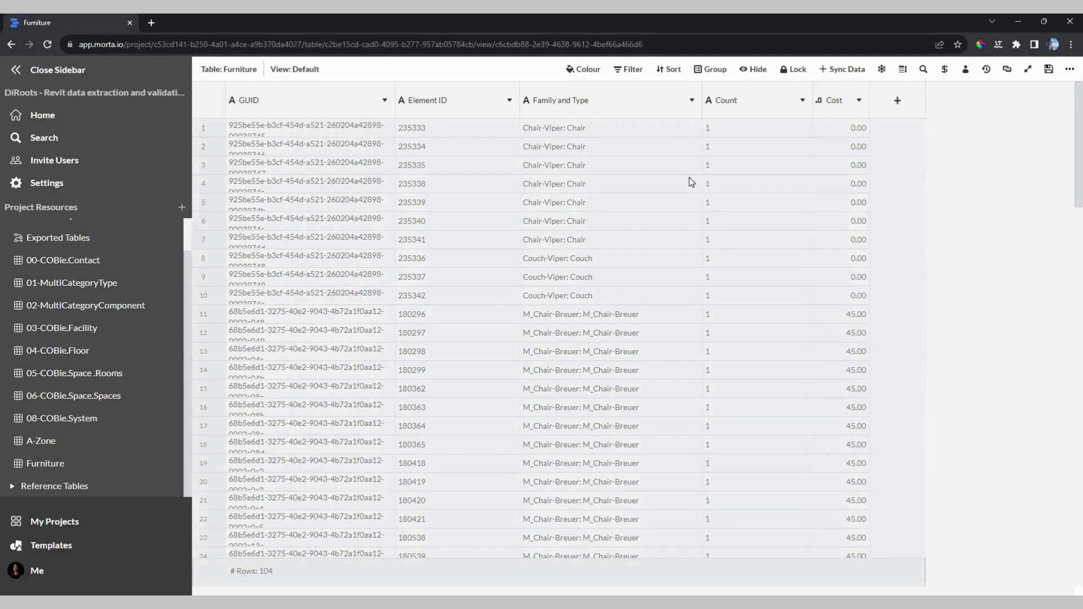
pyautogui.scroll(-20, 670, 401)
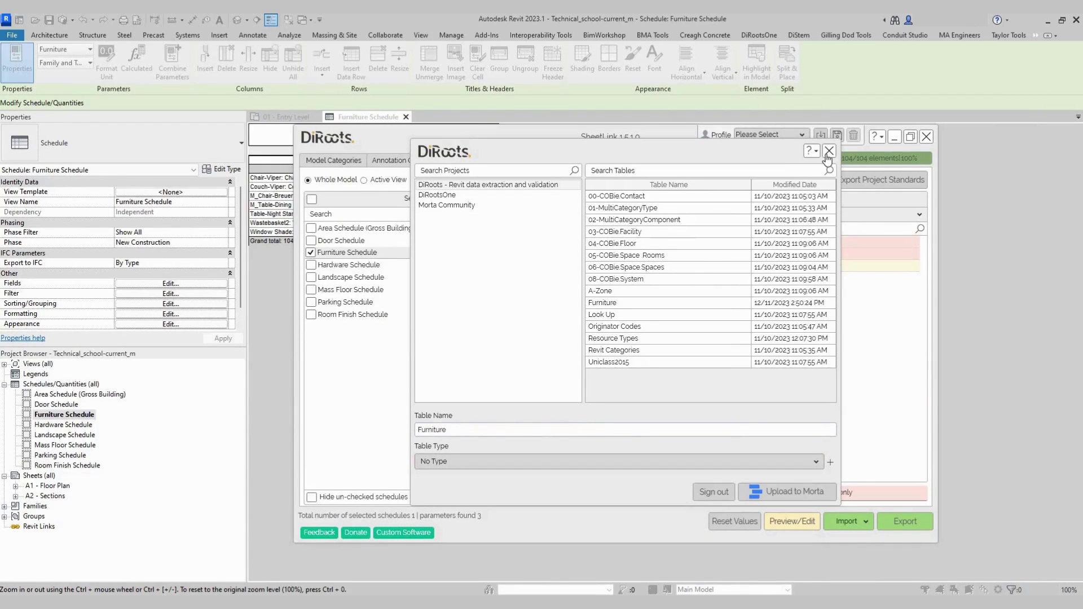
# Step: Re-export the Furniture Schedule to Morta with Keep Formatting of the Schedules enabled
pyautogui.click(828, 153)
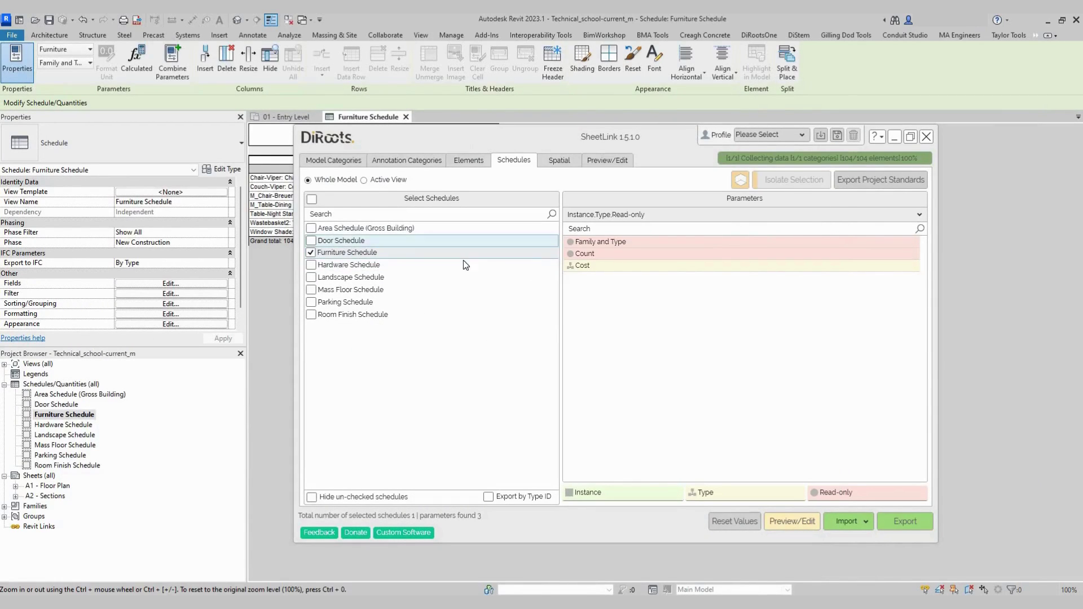
pyautogui.click(909, 522)
pyautogui.click(537, 330)
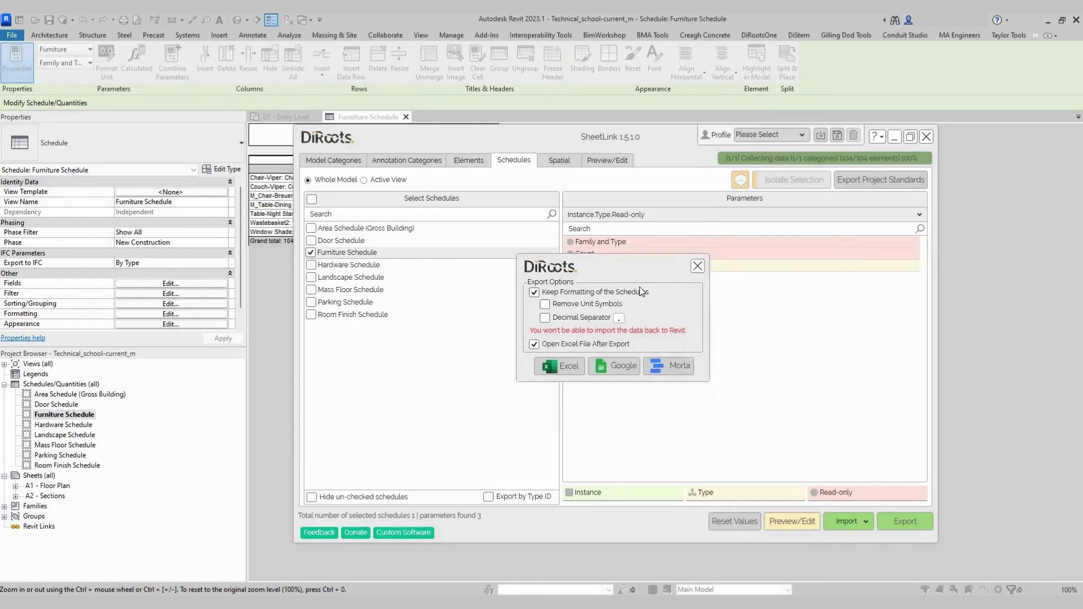
pyautogui.click(669, 329)
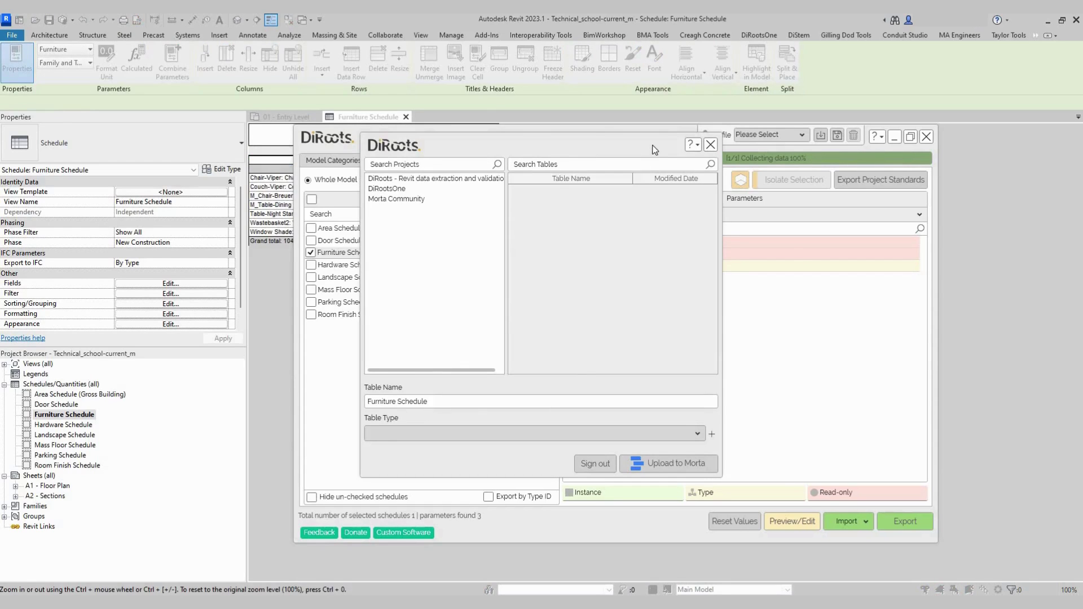
# Step: Upload the formatted schedule to the DiRoots project as 'Furniture 2' under DiRoots - Exported Tables
pyautogui.click(519, 182)
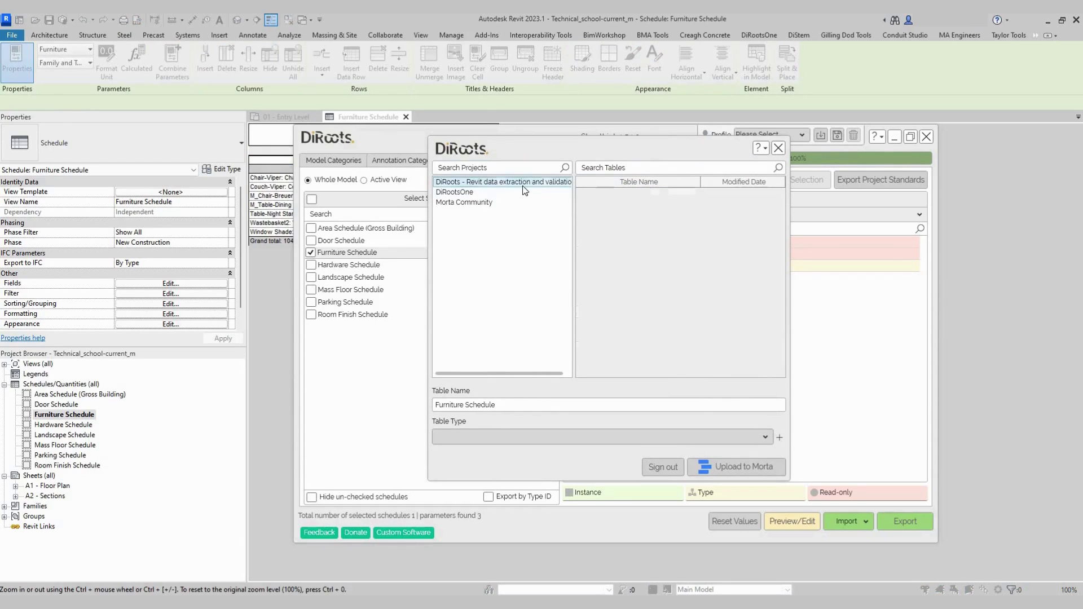
pyautogui.click(486, 406)
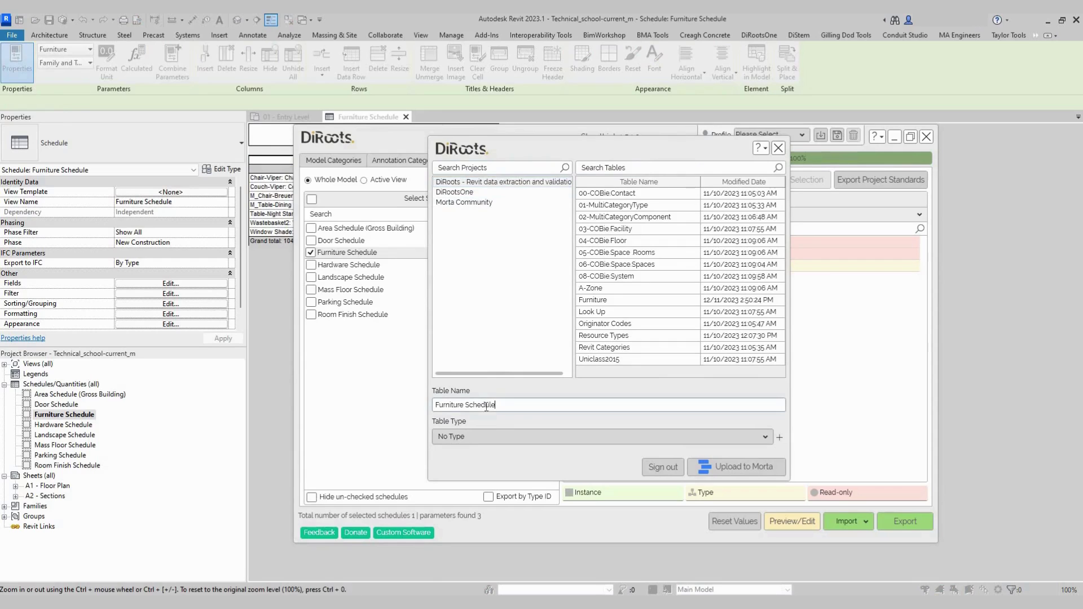
pyautogui.moveTo(467, 407); pyautogui.dragTo(466, 407)
pyautogui.write('2')
pyautogui.click(448, 435)
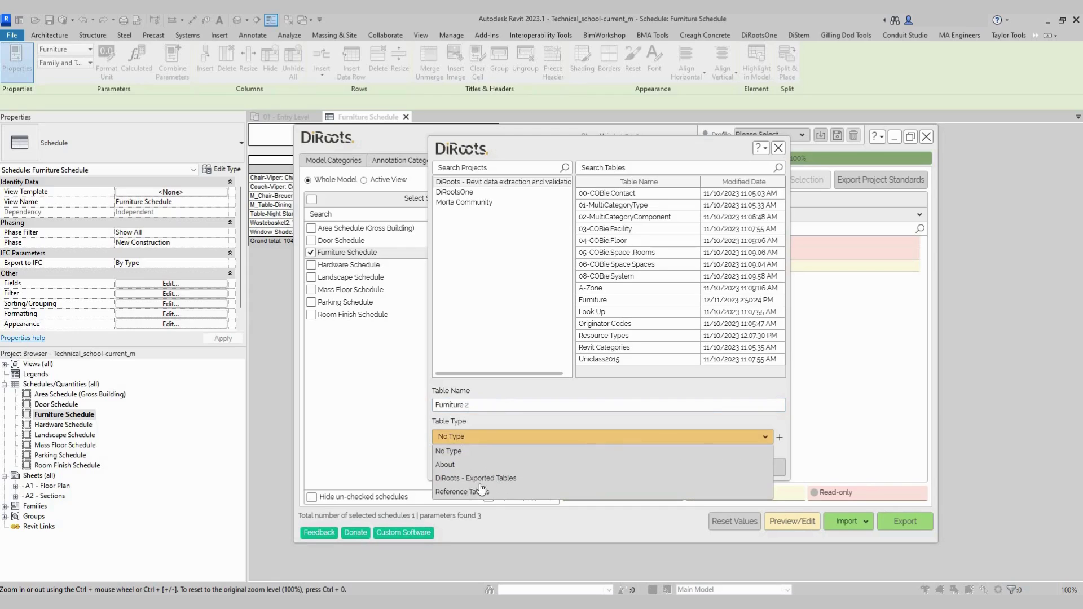
pyautogui.click(610, 478)
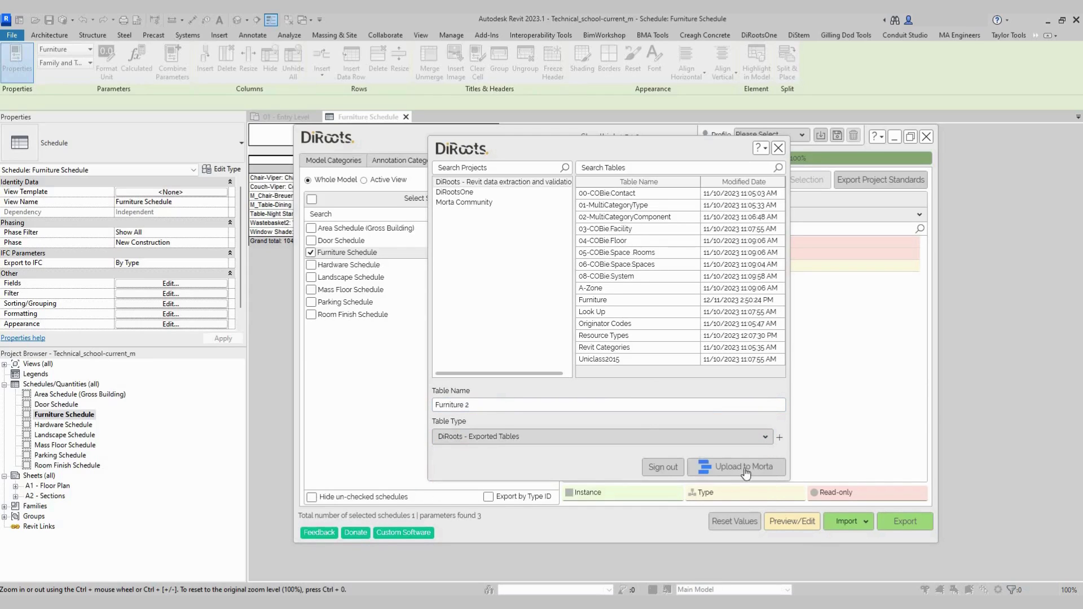
pyautogui.click(746, 474)
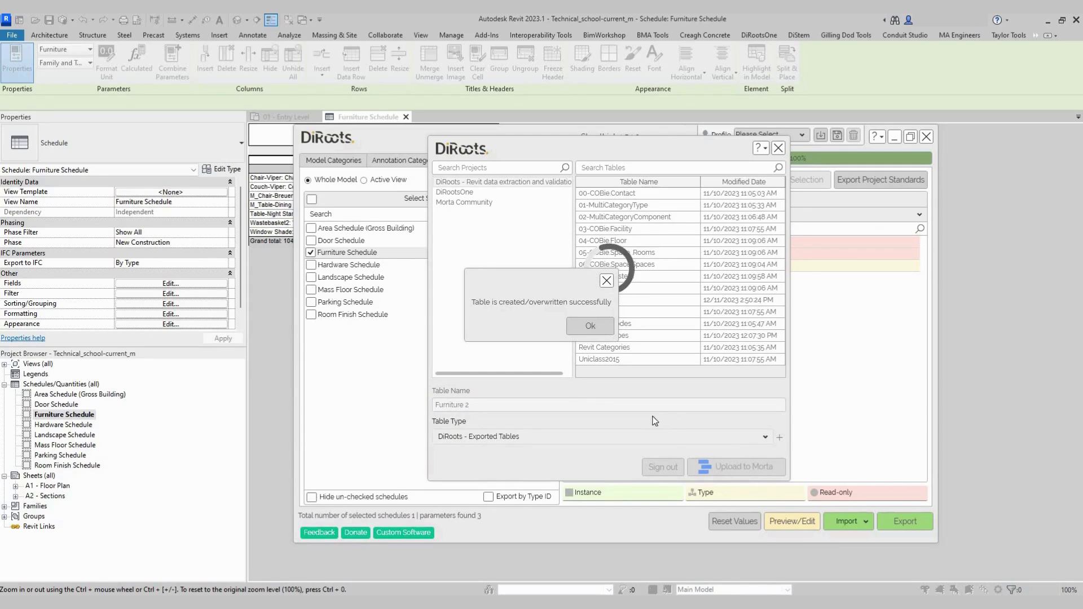
pyautogui.click(590, 326)
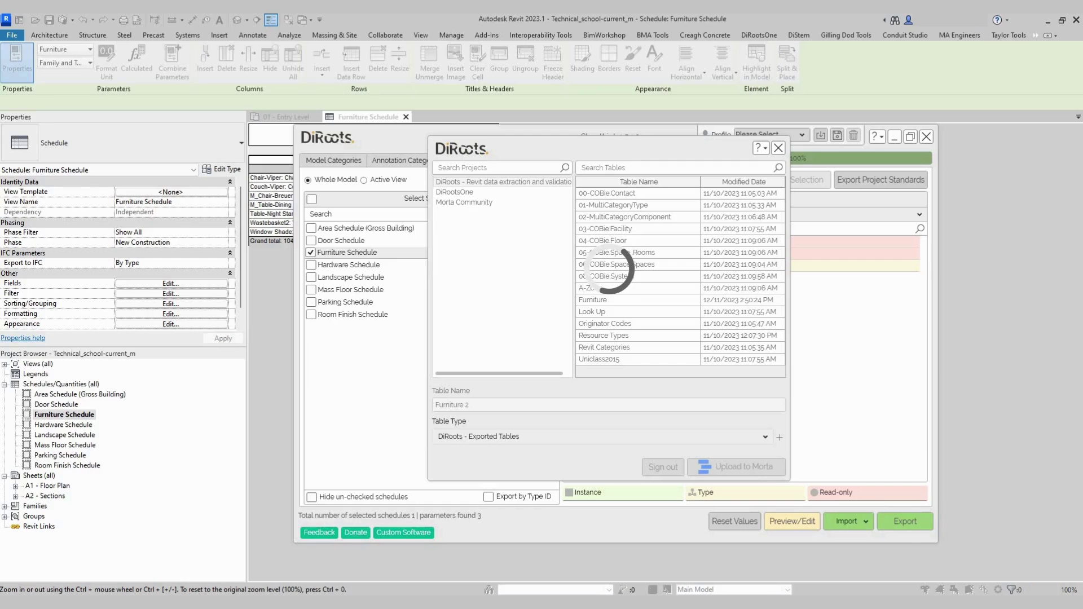
pyautogui.click(728, 547)
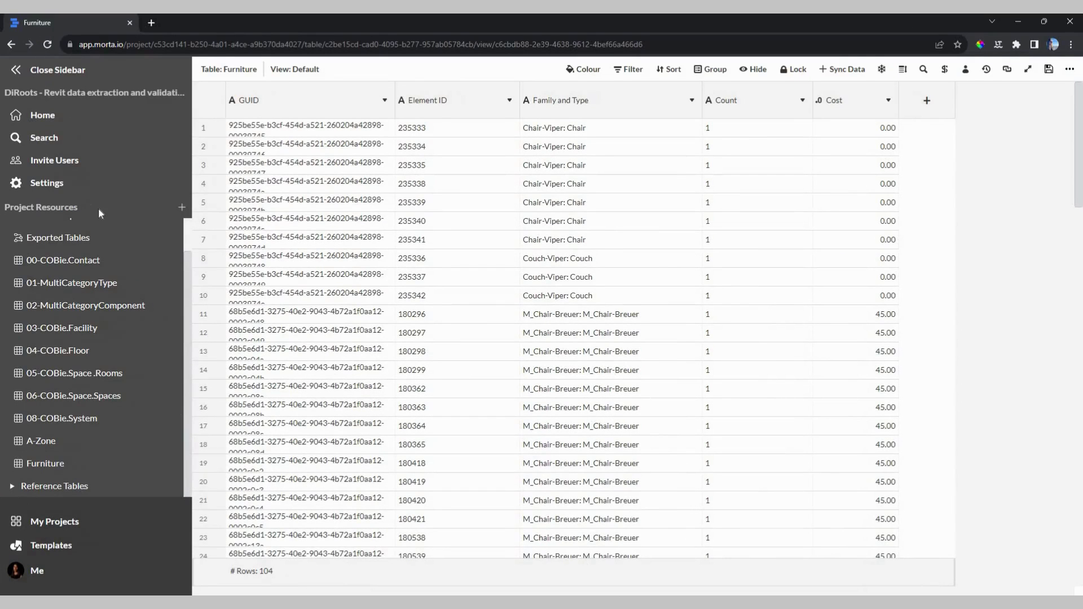
# Step: Reload Morta and open the Furniture 2 table under DiRoots - Exported Tables, then return to Revit
pyautogui.click(48, 47)
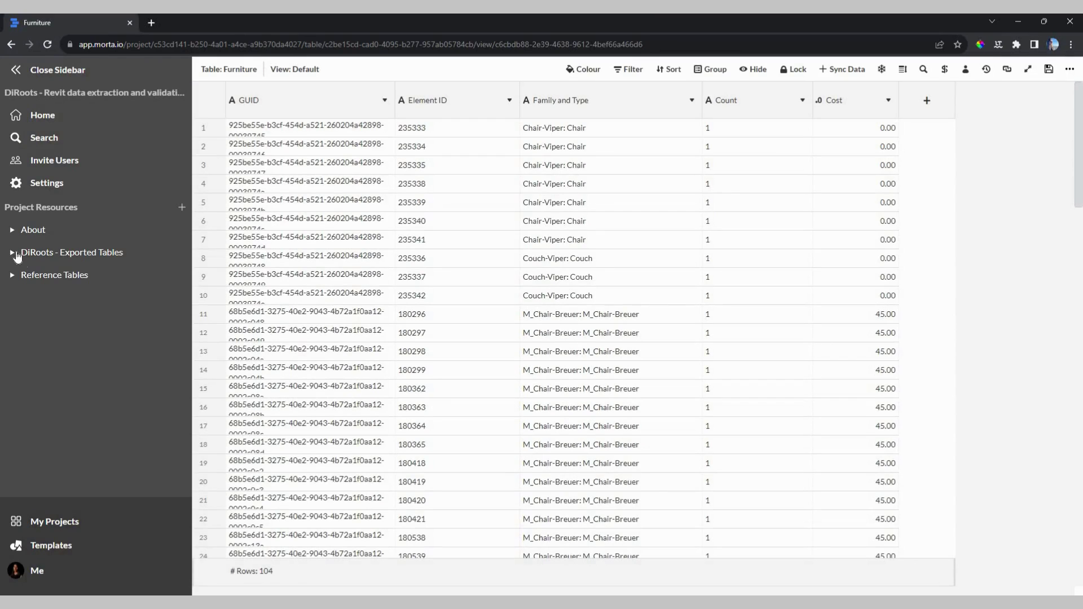
pyautogui.click(16, 255)
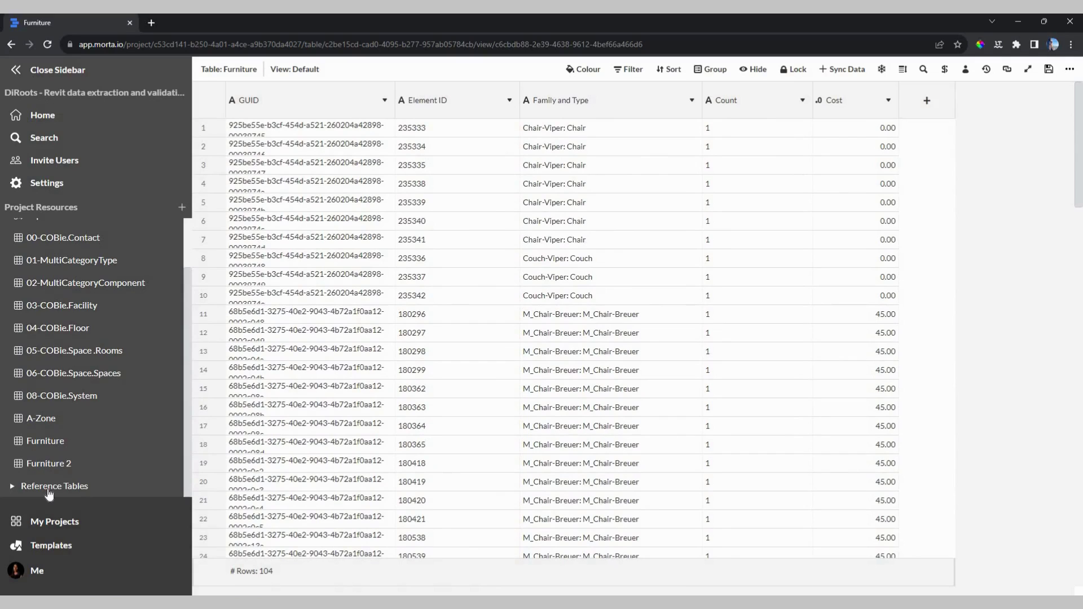
pyautogui.click(59, 467)
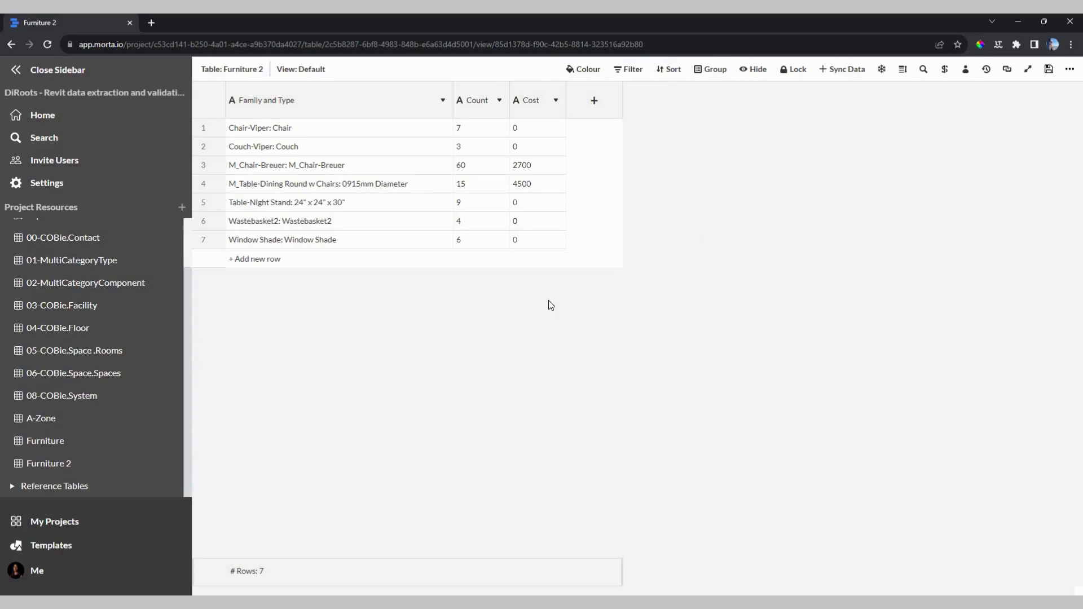
pyautogui.scroll(2, 171, 353)
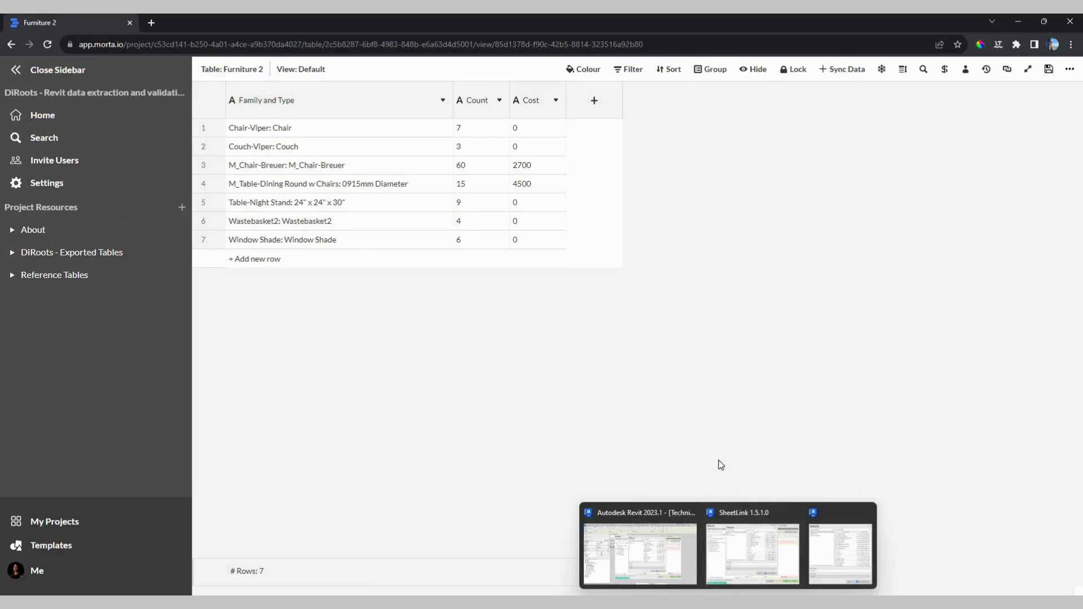
pyautogui.click(756, 528)
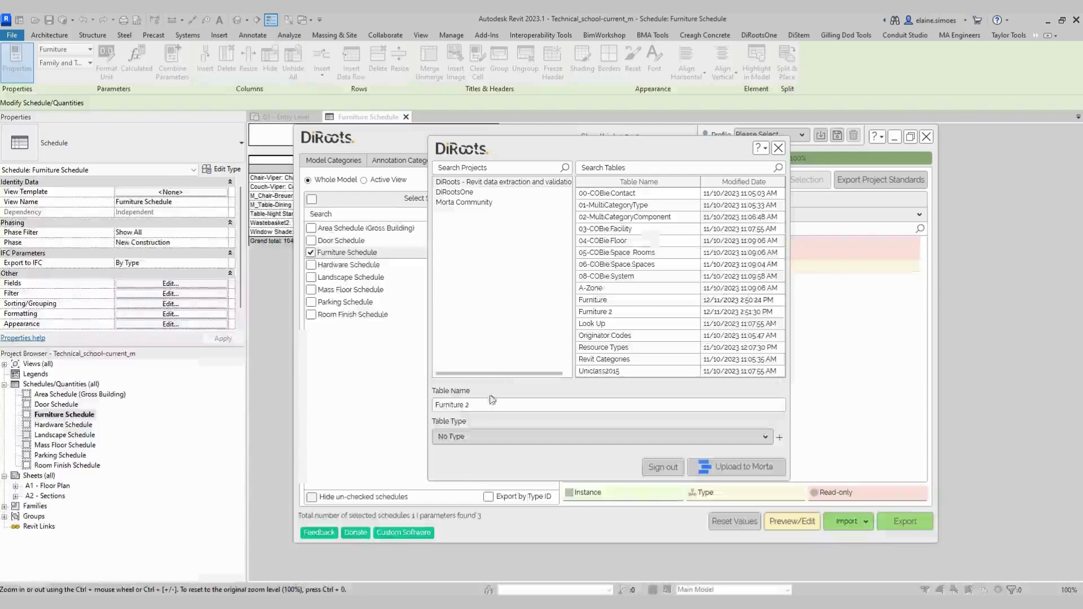